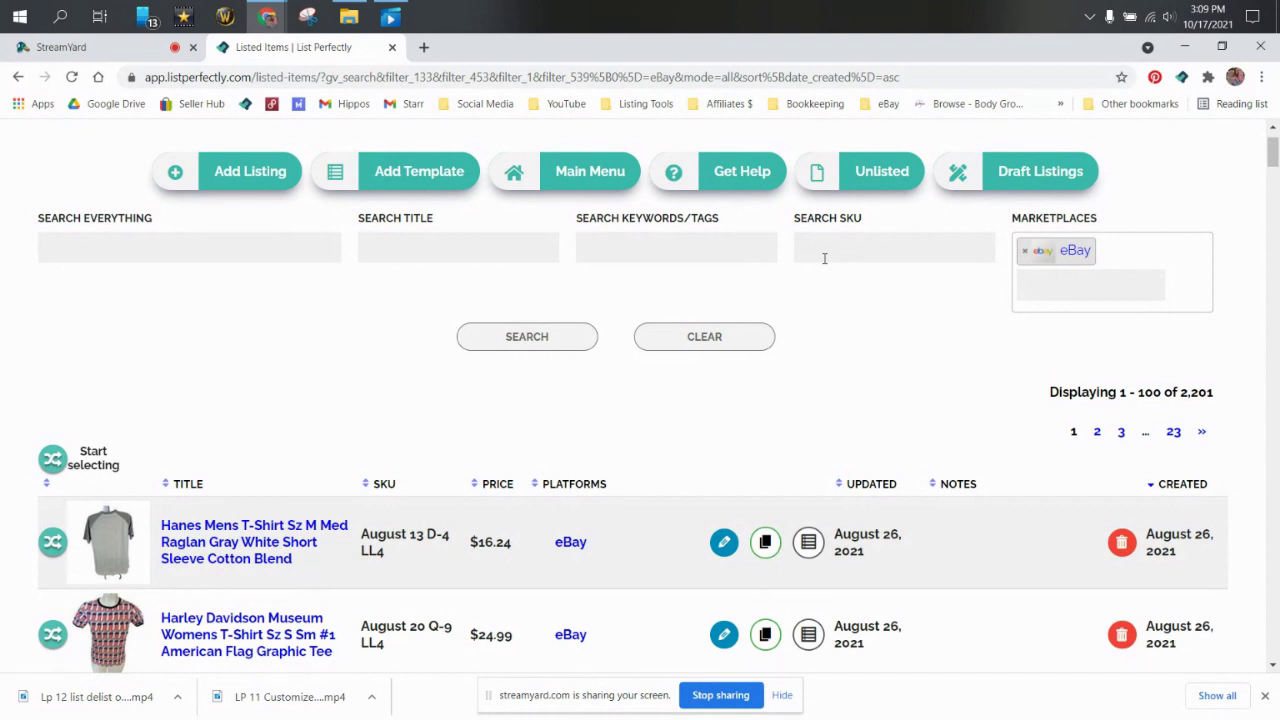
Replace the eBay marketplace filter with Poshmark and search the listed items
left_click(1024, 251)
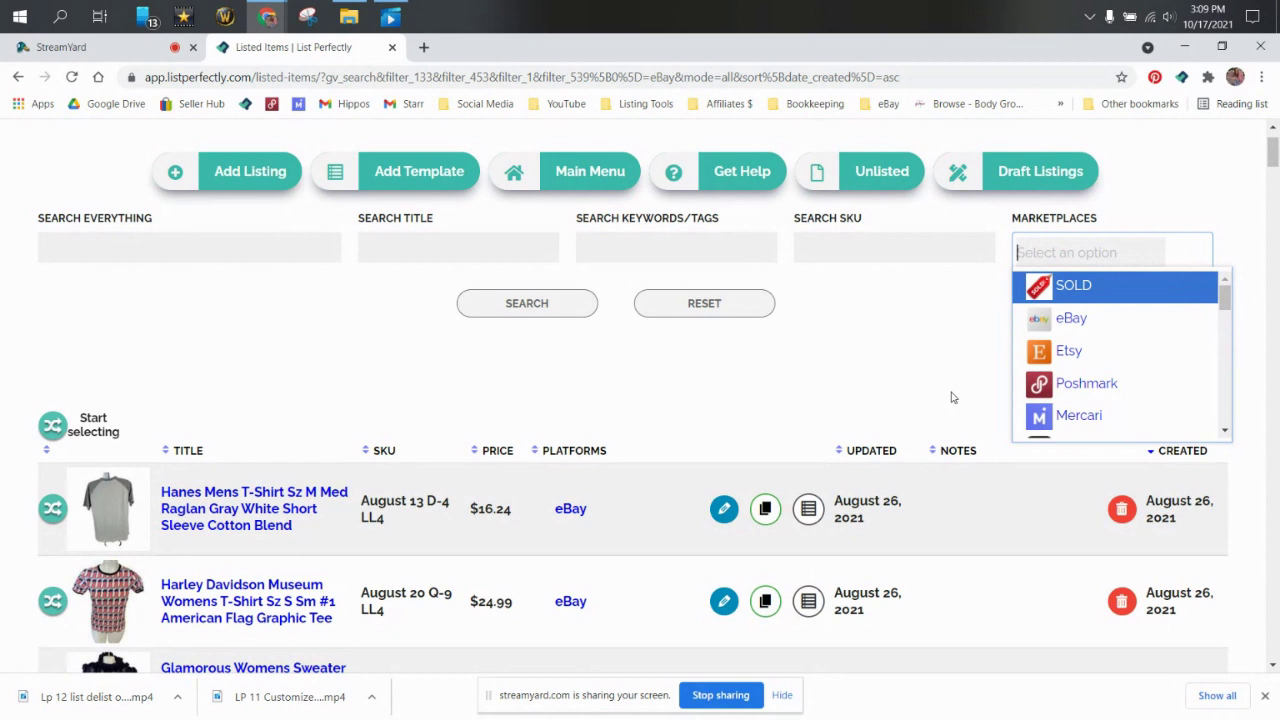
left_click(1074, 384)
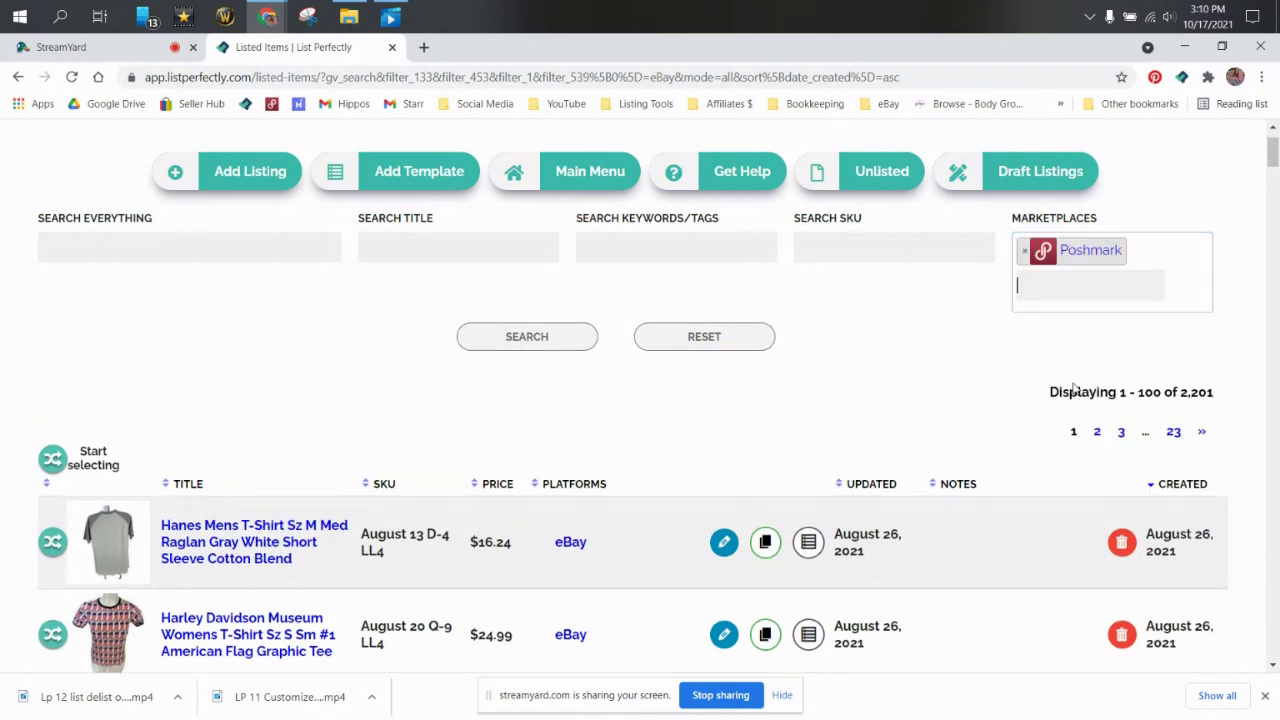
left_click(548, 340)
scroll(822, 399, "down", 3)
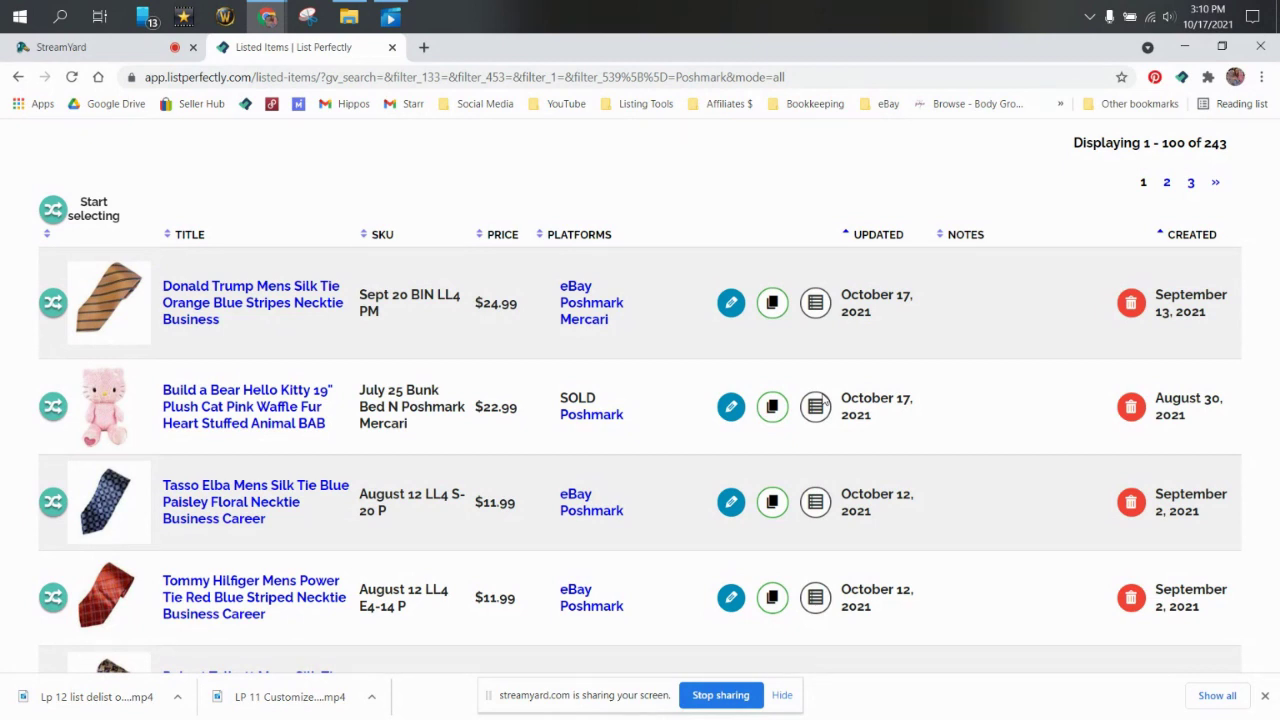
Add Not SOLD to the Poshmark marketplace filter and search the listed items again
scroll(1080, 334, "up", 3)
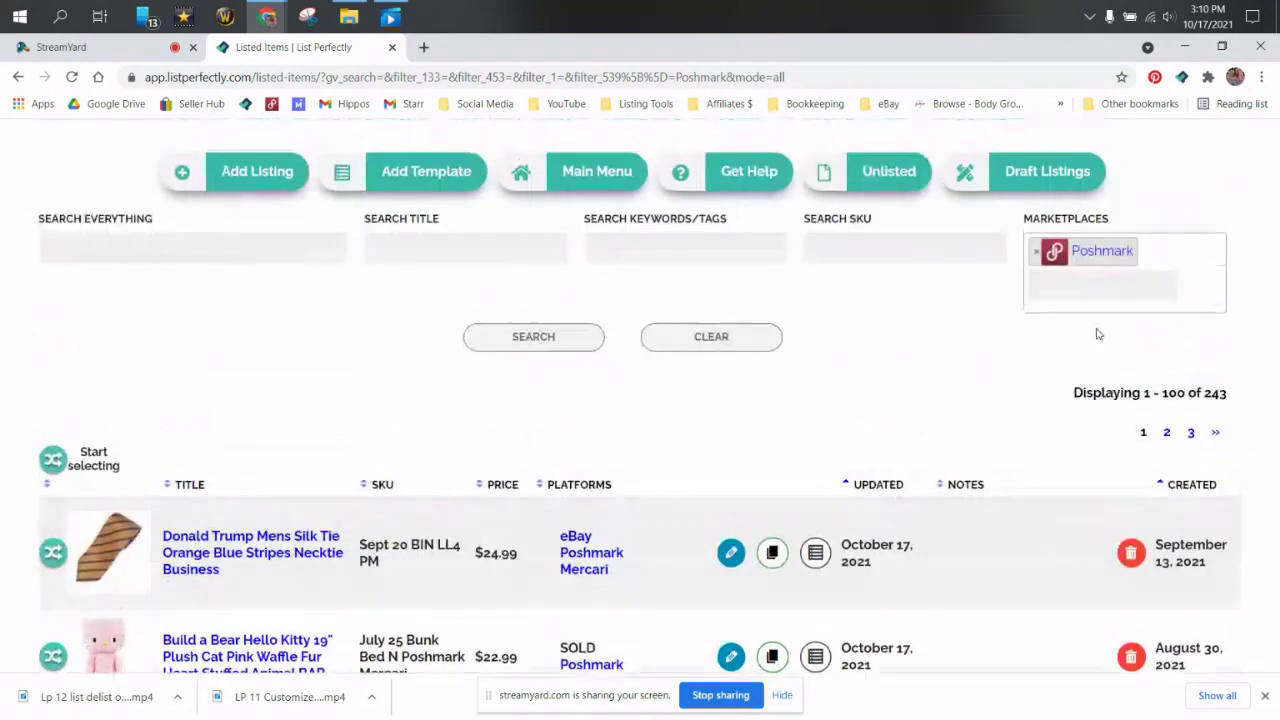
left_click(1128, 294)
scroll(1105, 365, "down", 8)
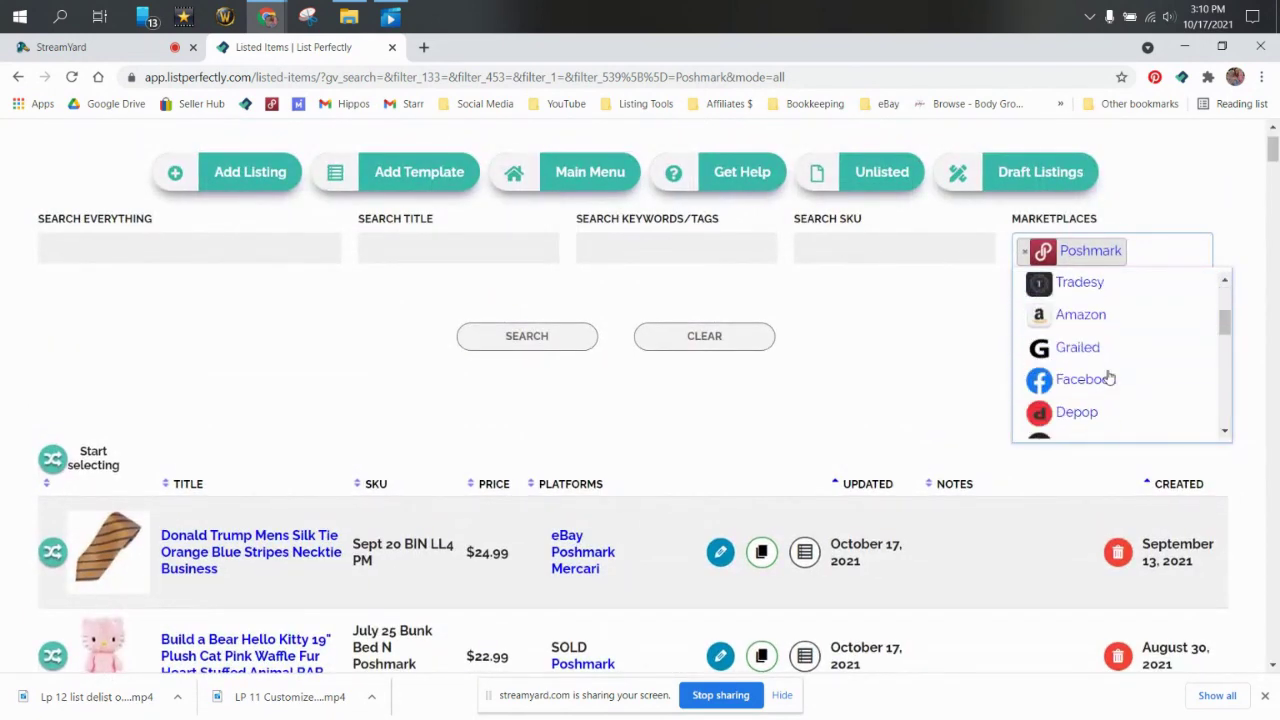
left_click(1092, 285)
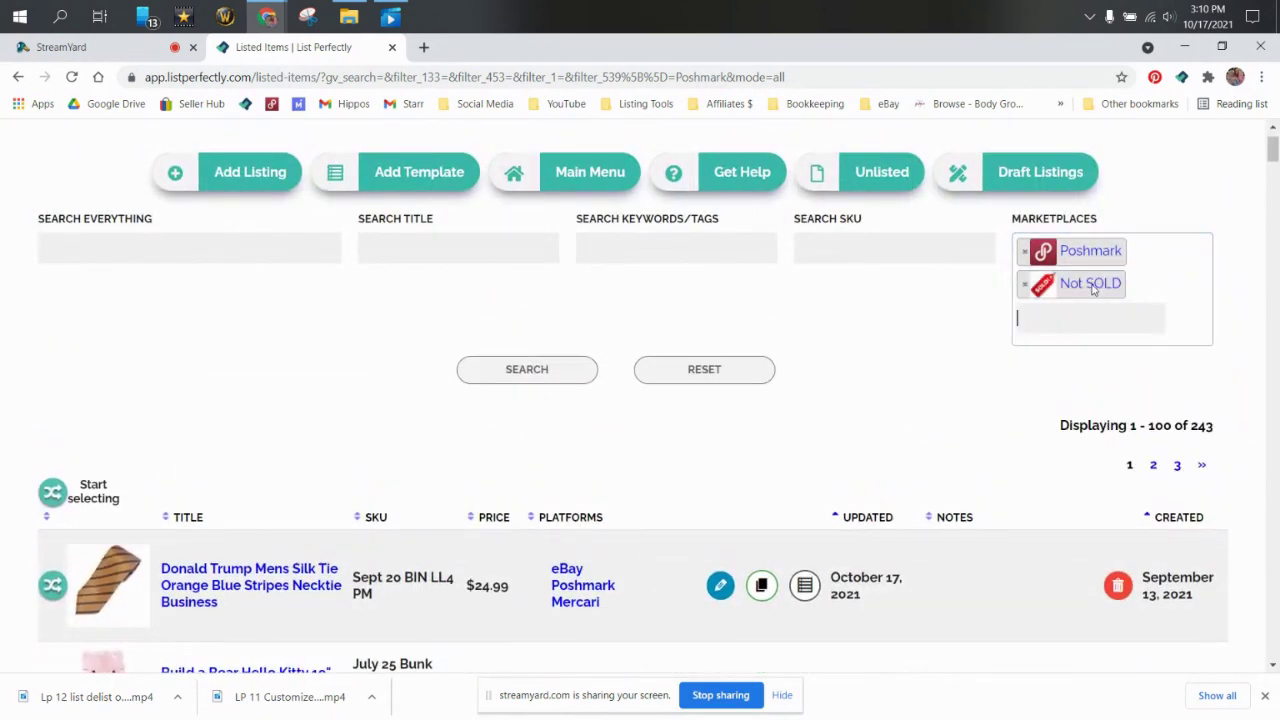
left_click(592, 377)
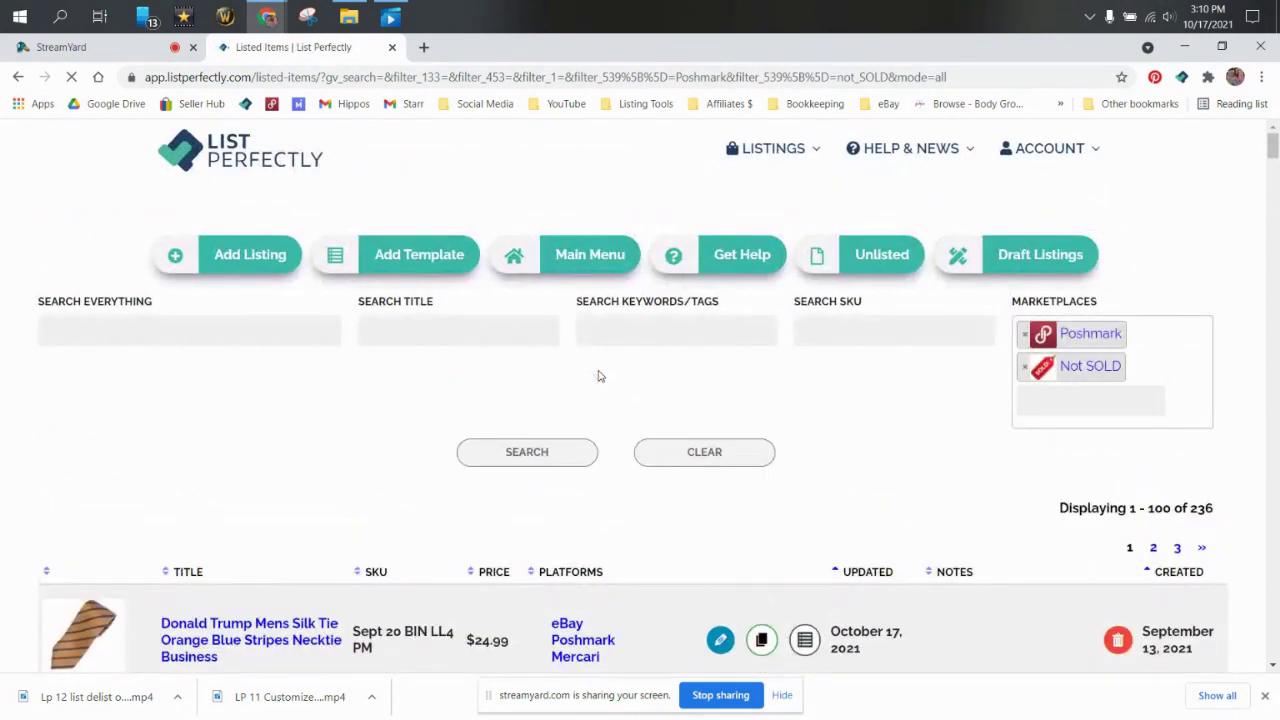
scroll(790, 320, "down", 3)
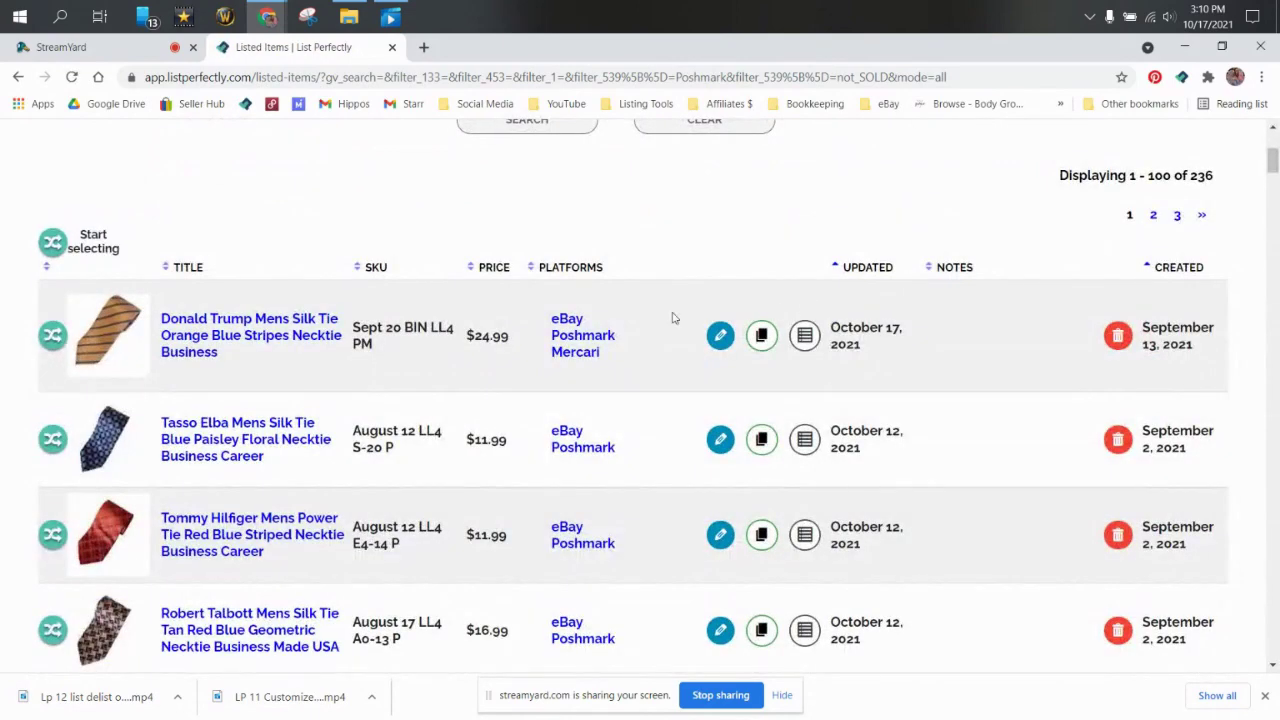
Select the Donald Trump orange striped tie and the Tasso Elba blue paisley tie, and finish the selection to open the bulk actions
left_click(66, 250)
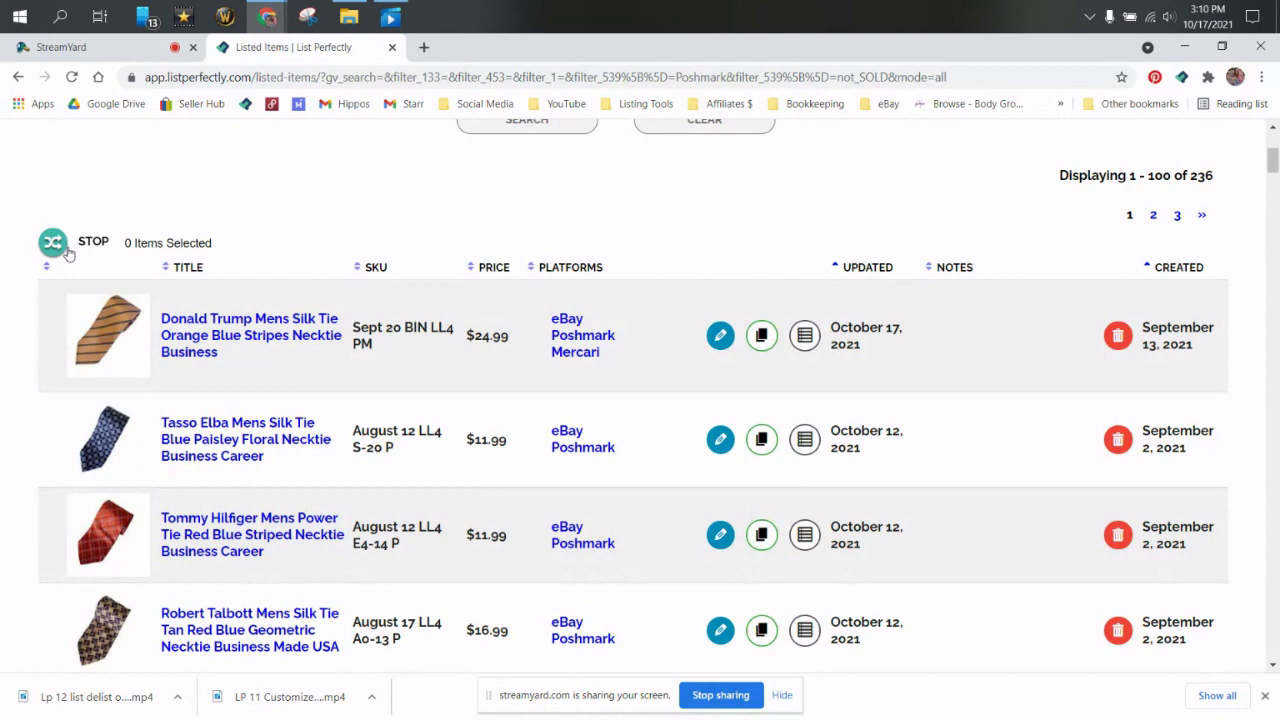
left_click(102, 335)
left_click(145, 430)
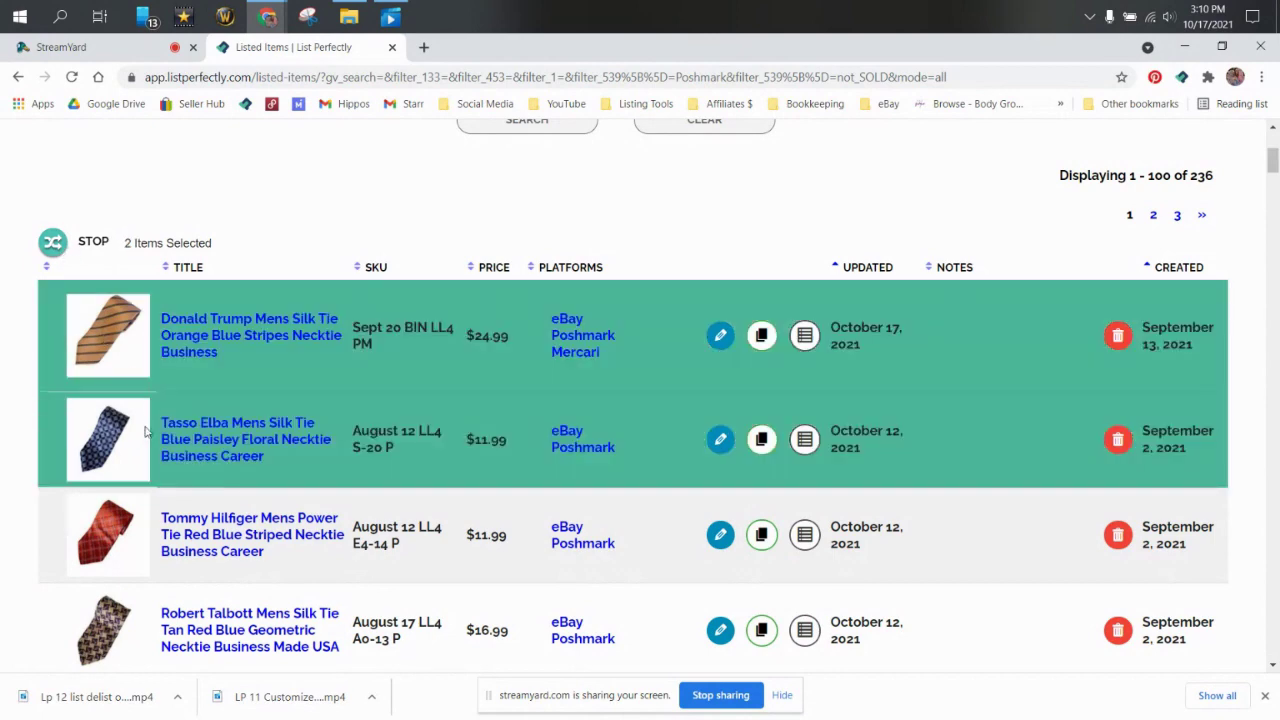
left_click(52, 245)
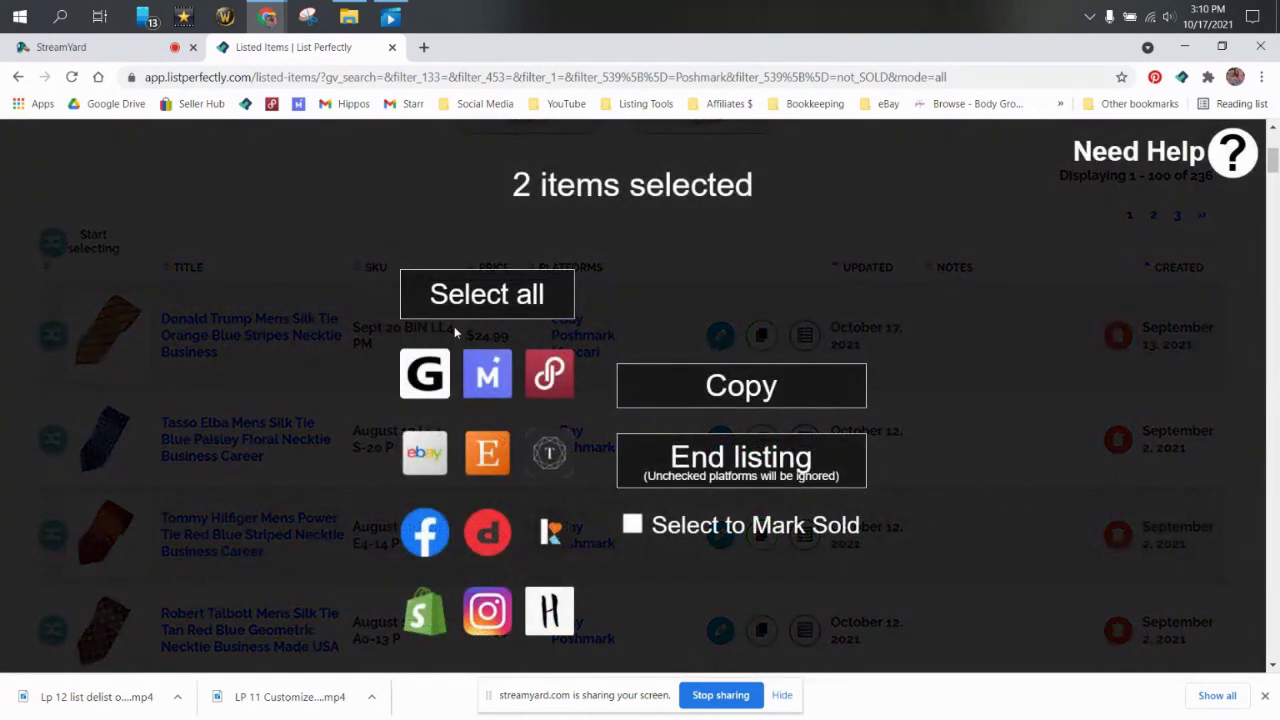
End the two selected listings on Poshmark, confirm the removal, and close both Poshmark tabs
left_click(540, 386)
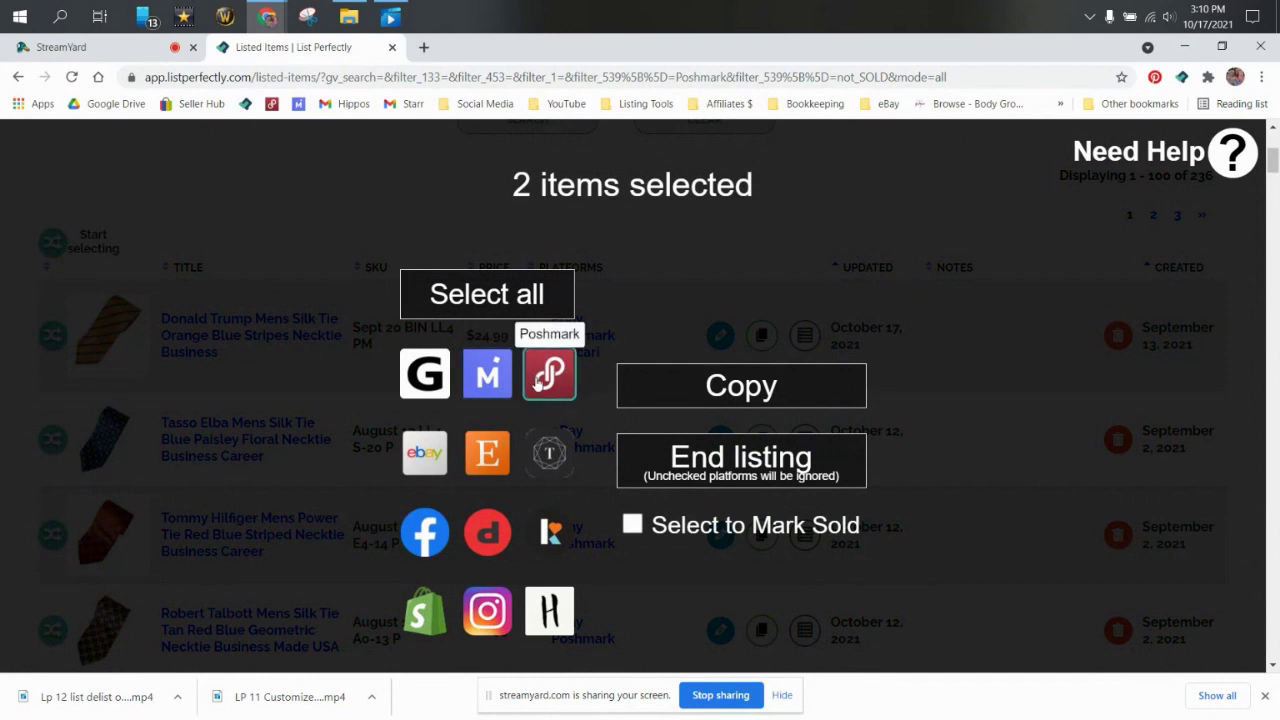
left_click(741, 455)
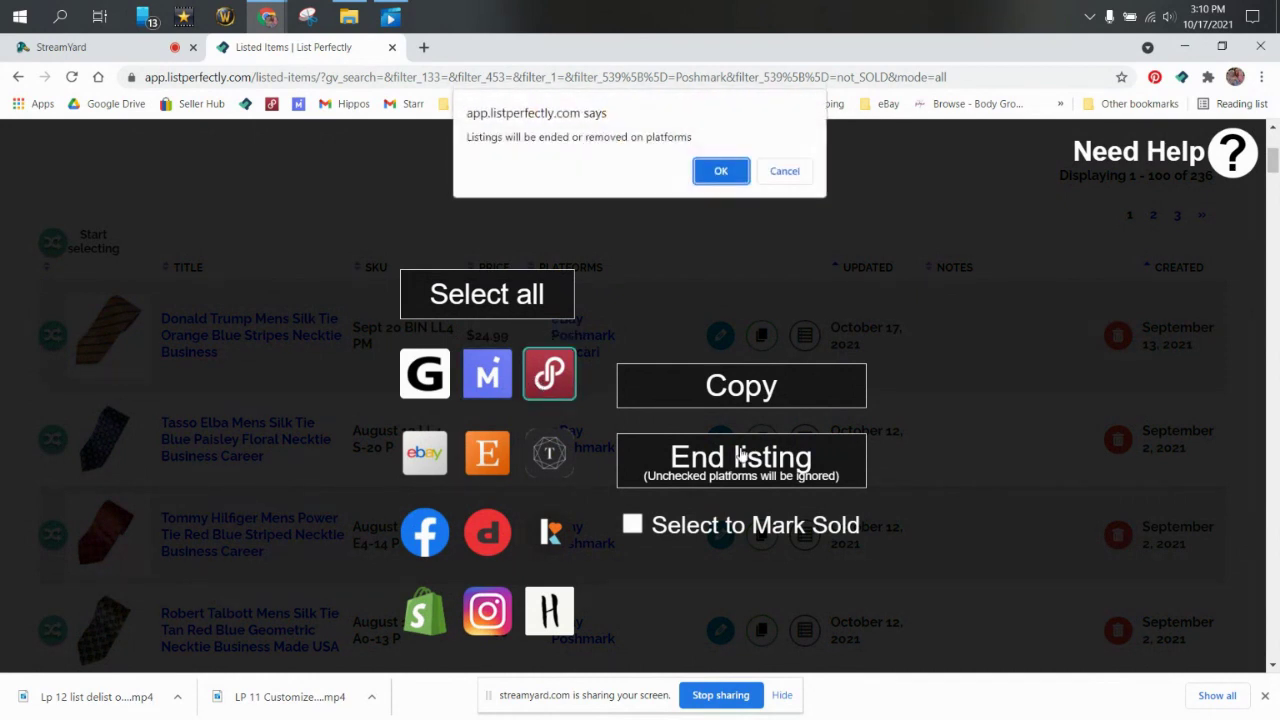
left_click(735, 176)
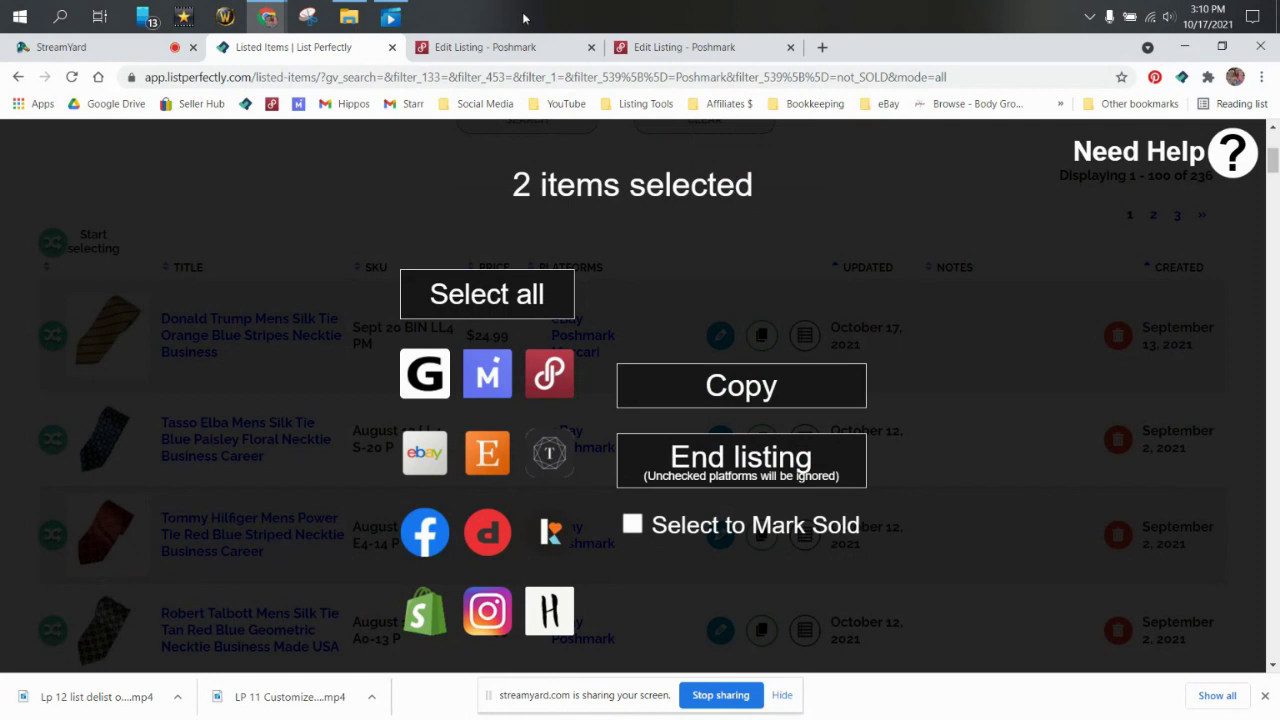
left_click(505, 46)
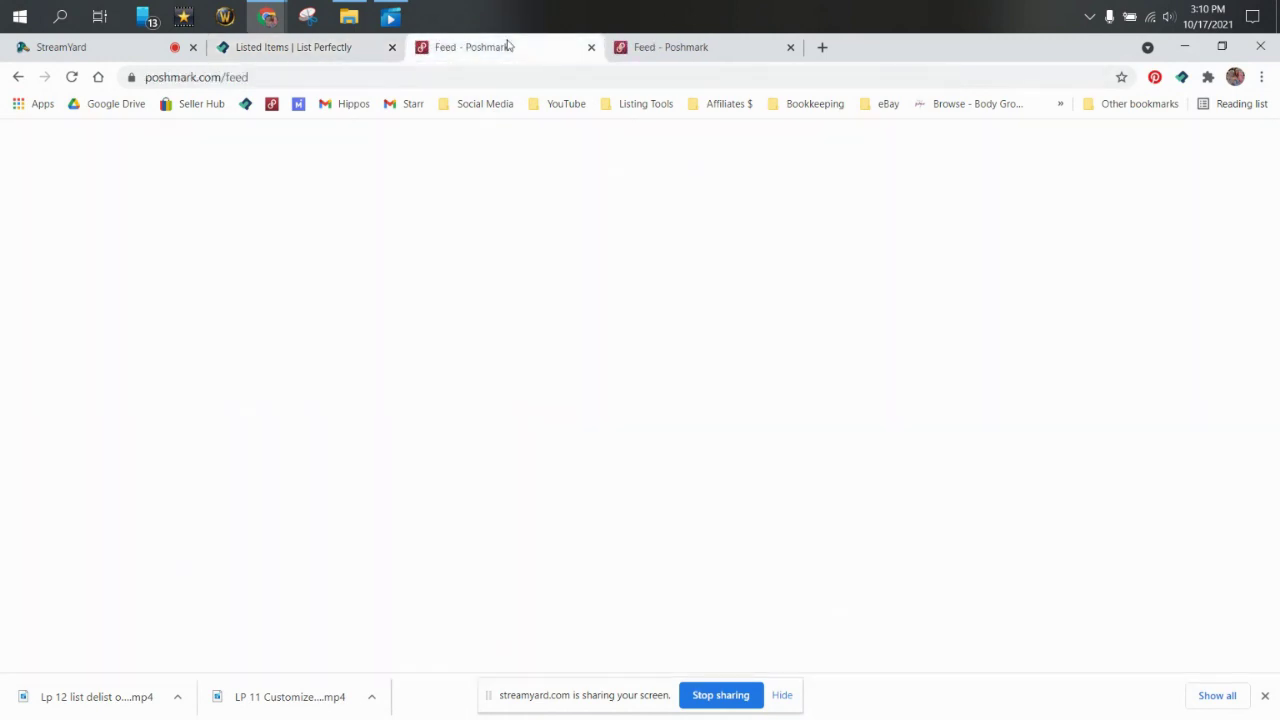
left_click(591, 47)
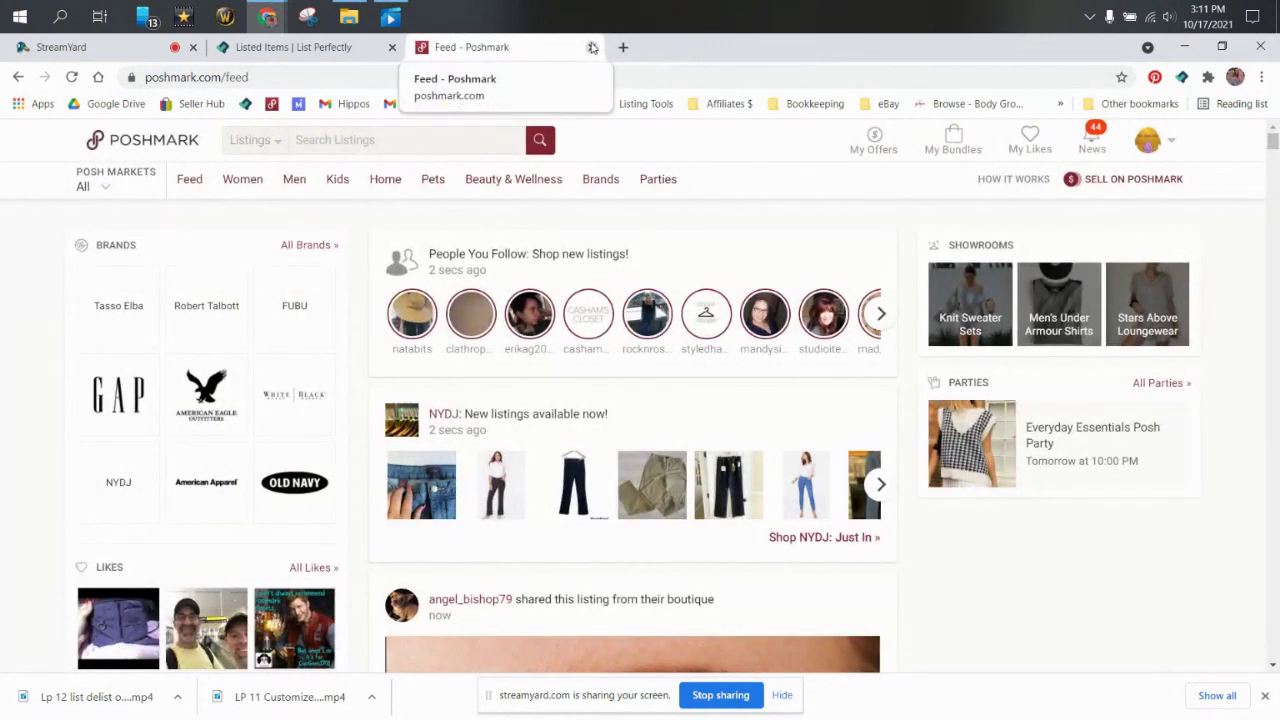
left_click(592, 47)
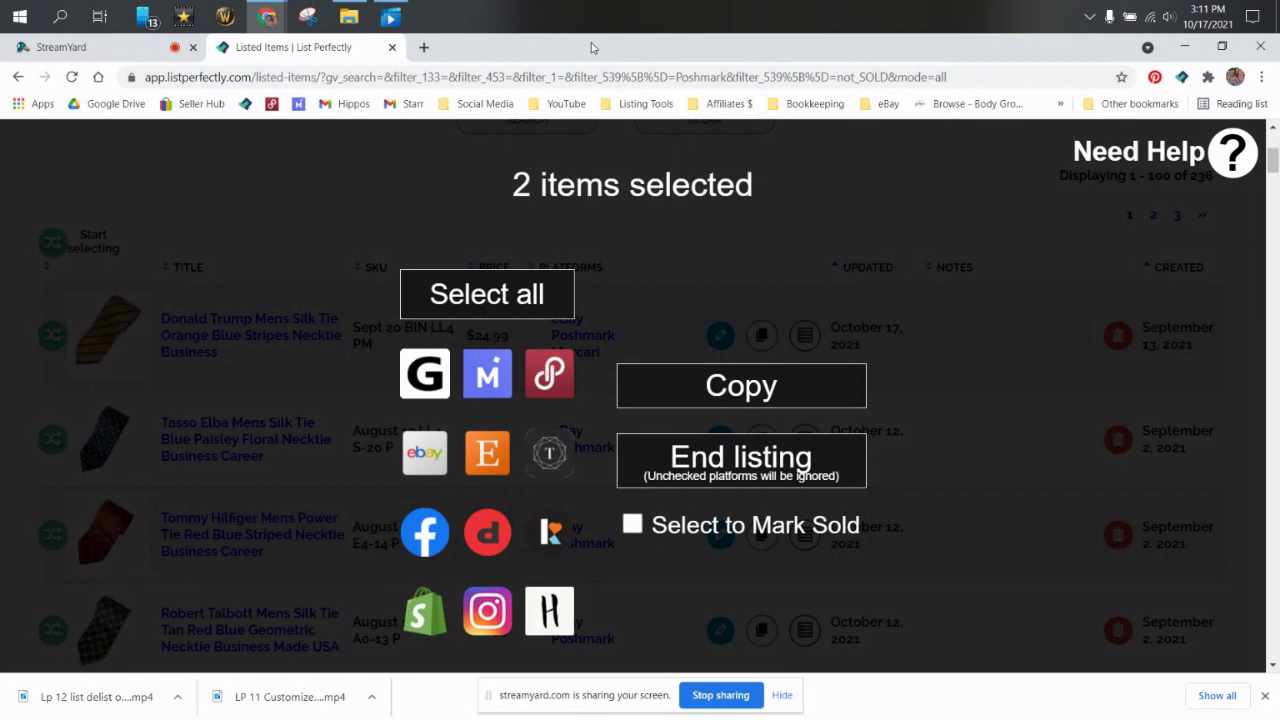
Copy the two selected items to Poshmark and review the photos, title and description of the first new listing
left_click(563, 372)
left_click(737, 390)
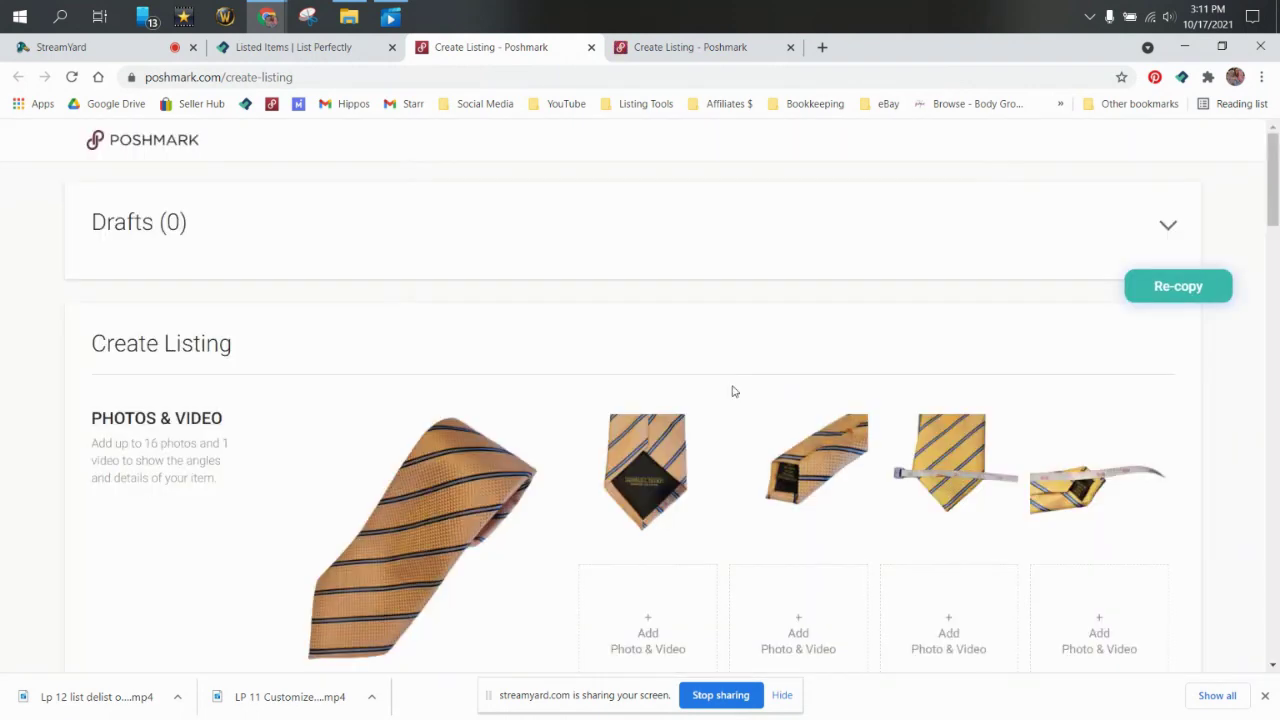
scroll(734, 391, "down", 7)
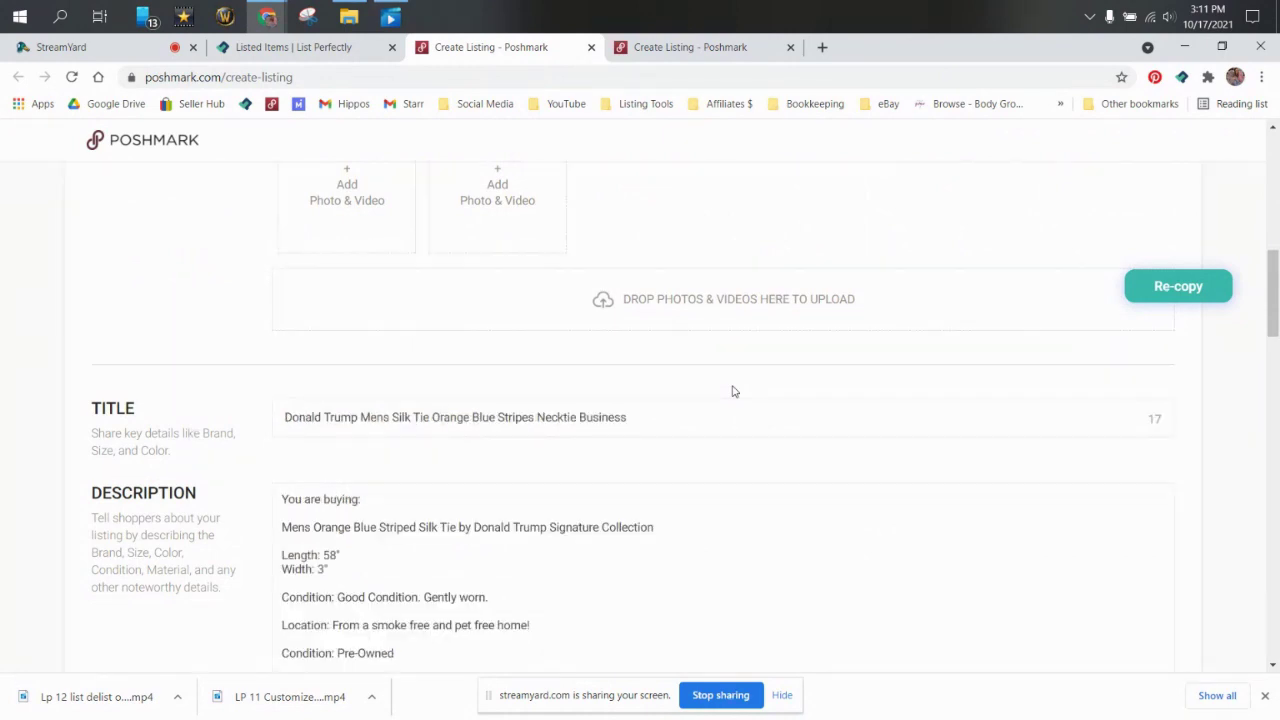
scroll(734, 391, "down", 3)
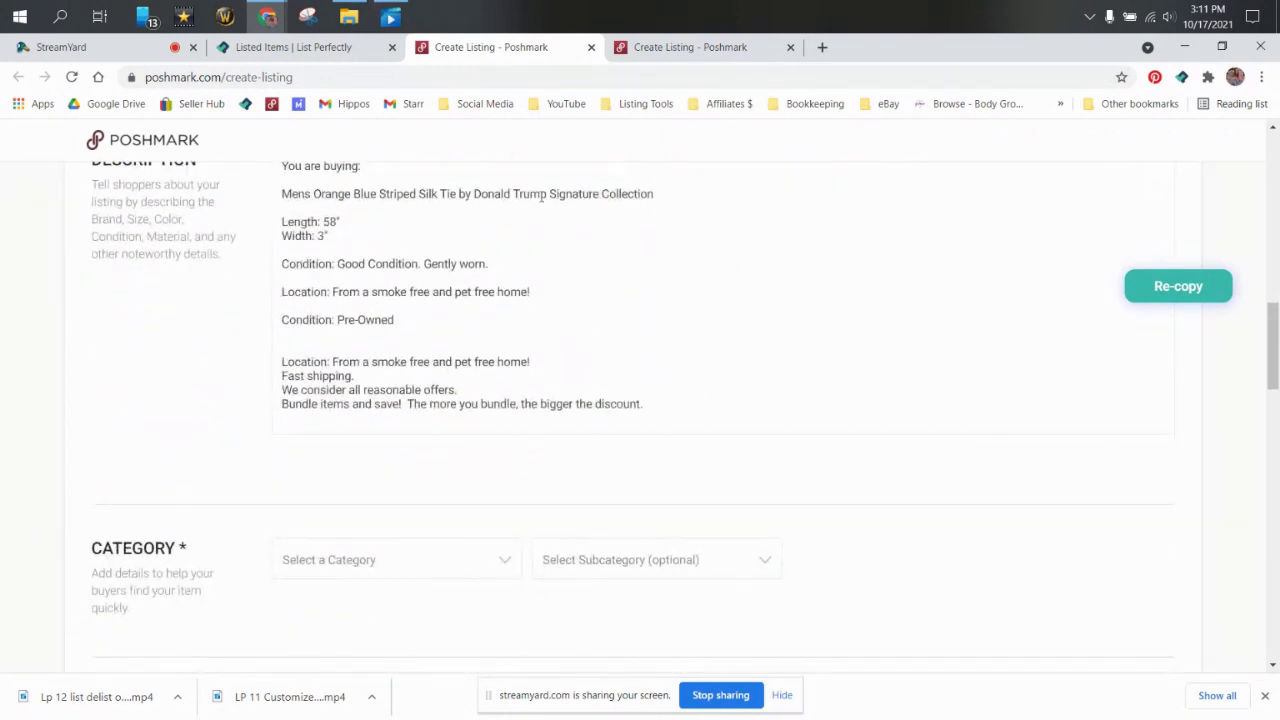
Set the Donald Trump tie's category to Men Accessories with subcategory Ties, and choose its size
scroll(649, 429, "down", 2)
left_click(503, 318)
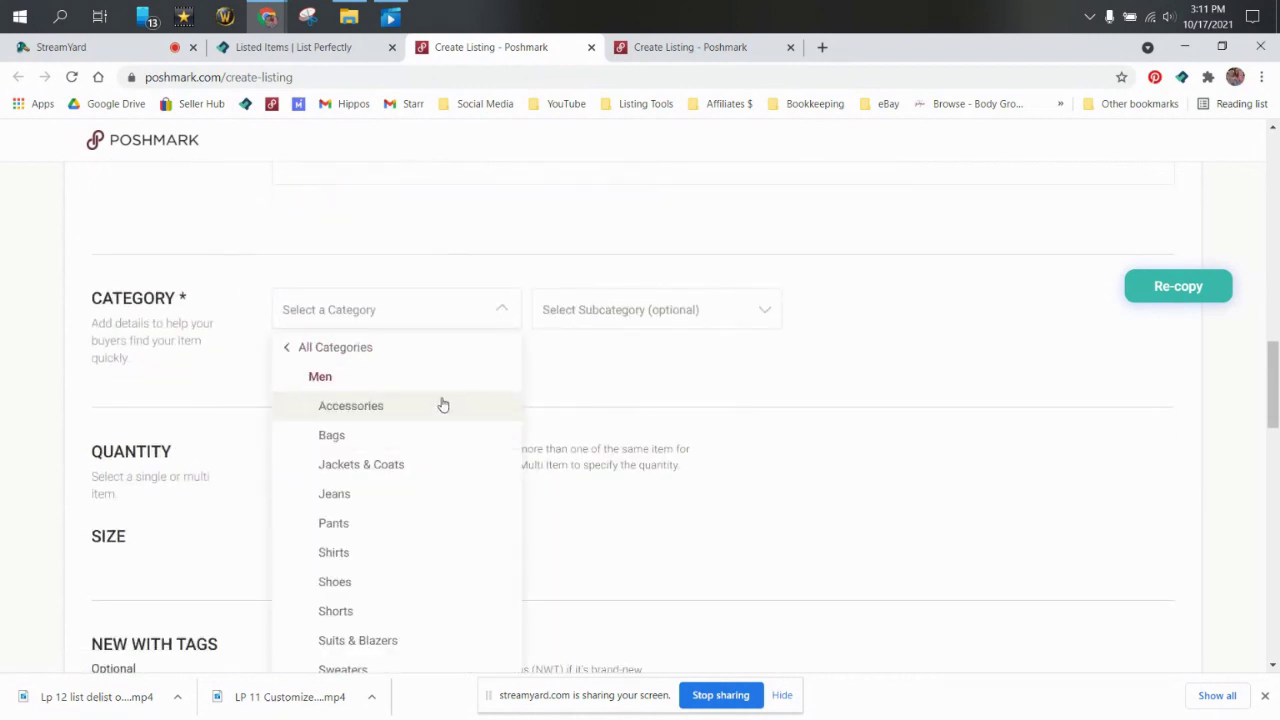
left_click(443, 404)
scroll(708, 468, "down", 2)
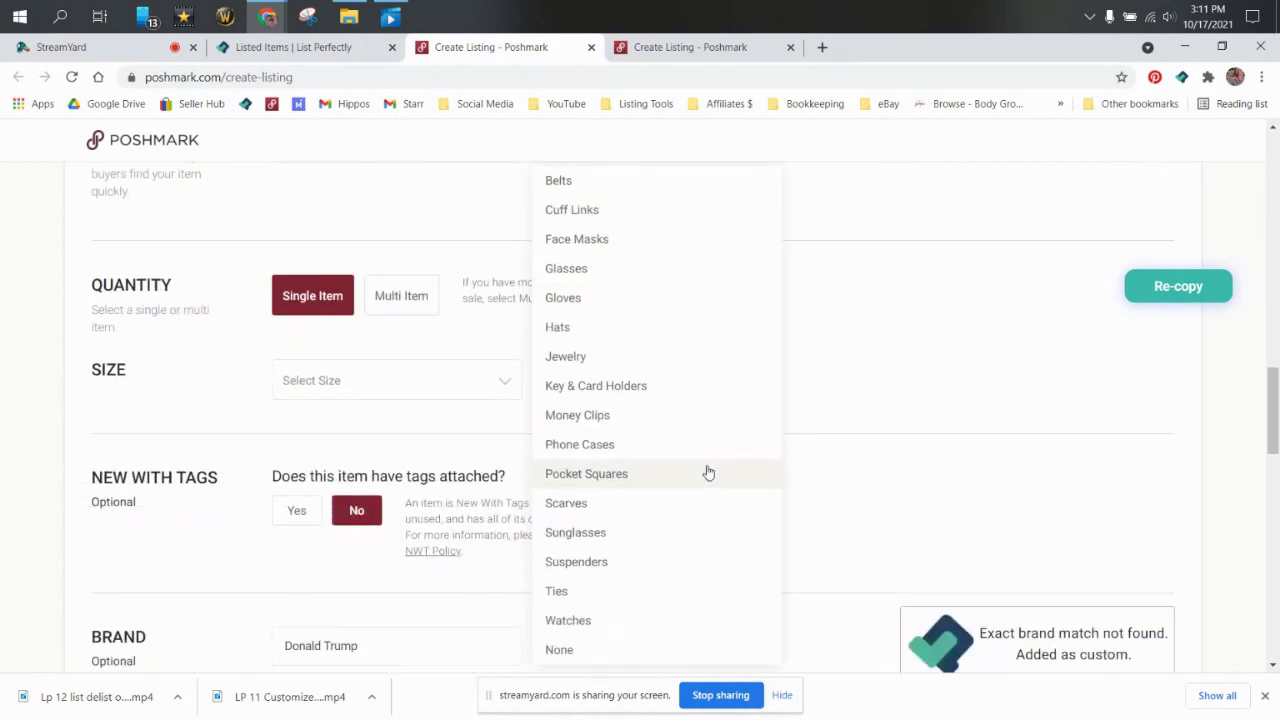
left_click(654, 592)
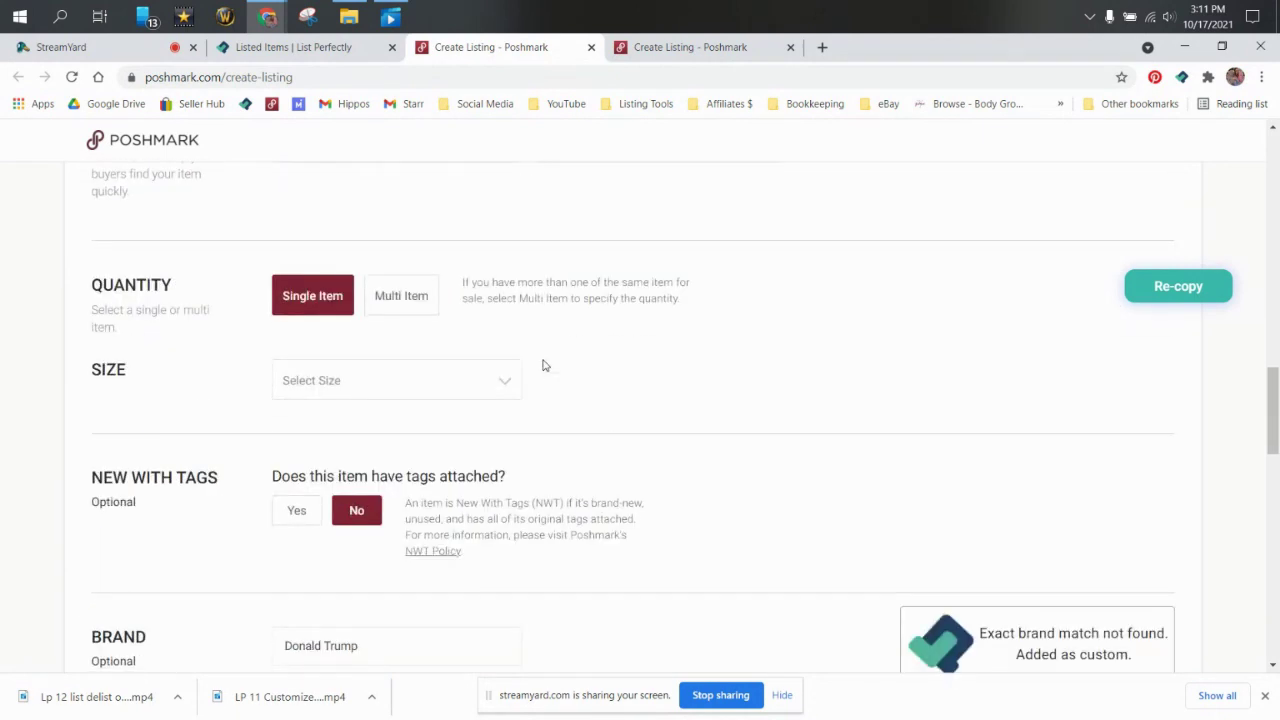
left_click(463, 380)
left_click(330, 480)
Review the remaining listing details of the Donald Trump tie and publish it on Poshmark
scroll(603, 387, "down", 3)
scroll(603, 387, "down", 7)
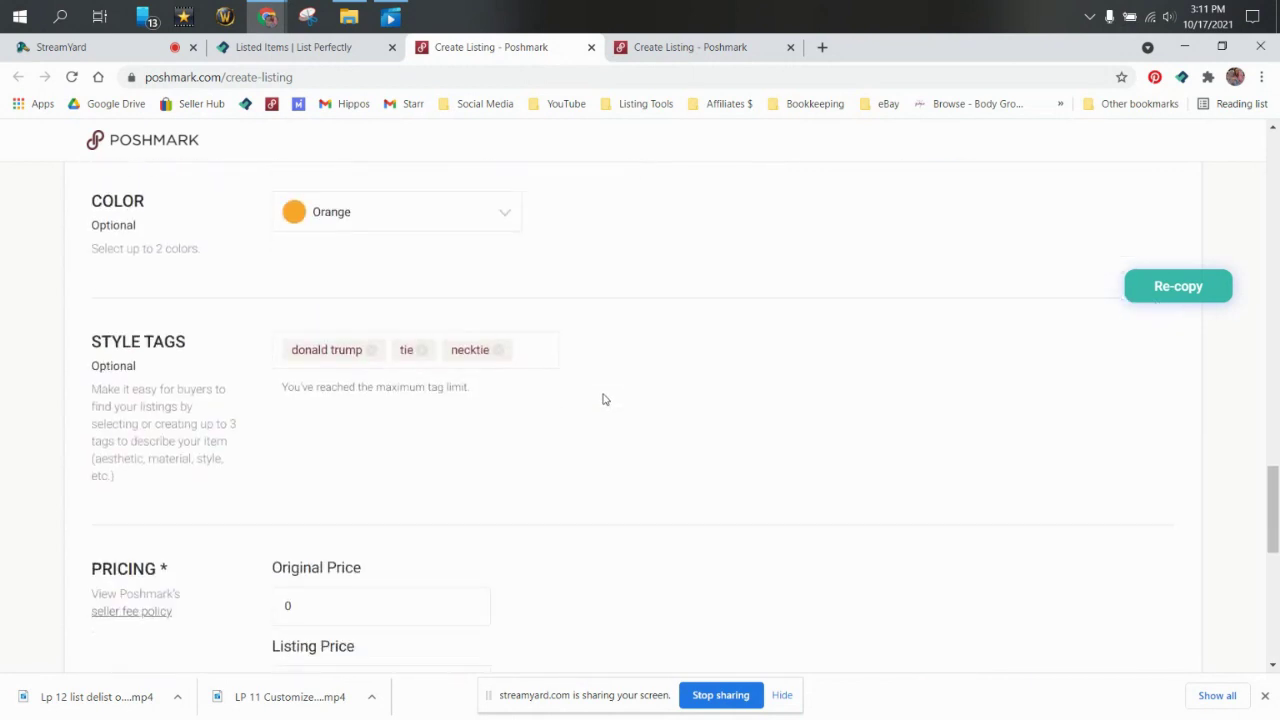
scroll(603, 399, "down", 2)
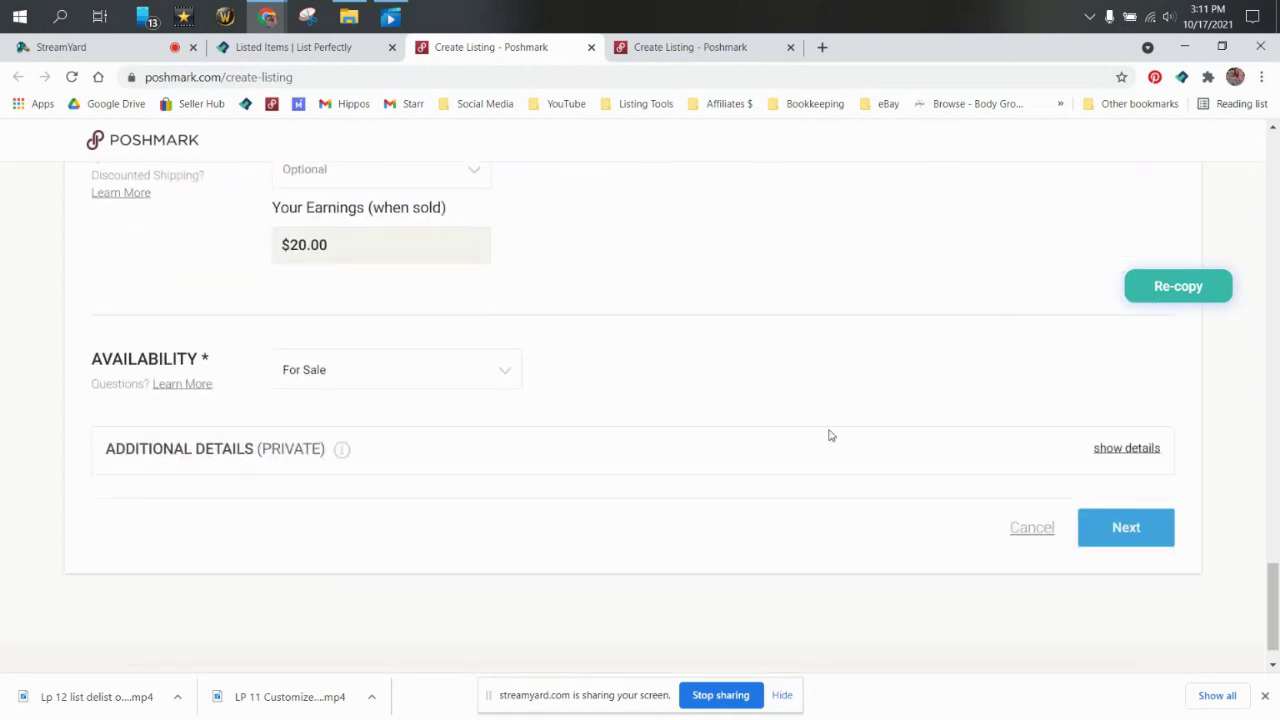
left_click(1131, 536)
left_click(643, 652)
In the second new Poshmark listing, set the Tasso Elba tie's category to Men Accessories
left_click(660, 47)
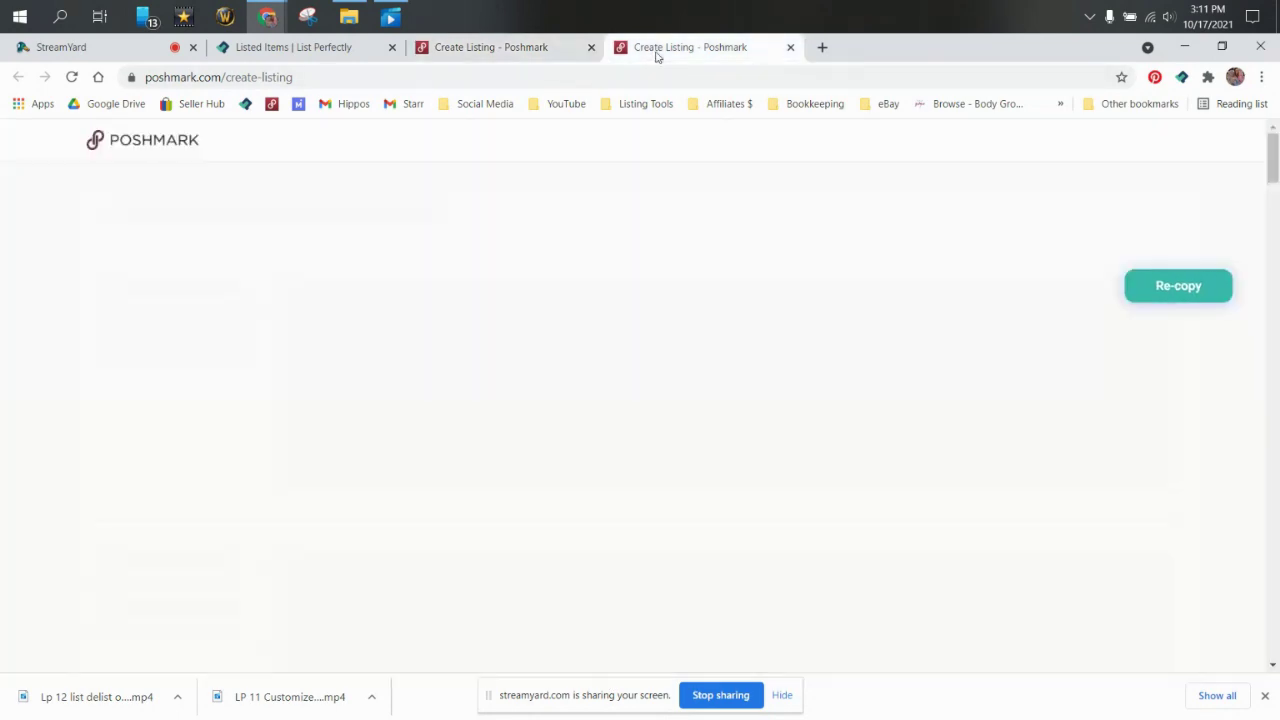
scroll(657, 365, "down", 4)
scroll(657, 365, "down", 8)
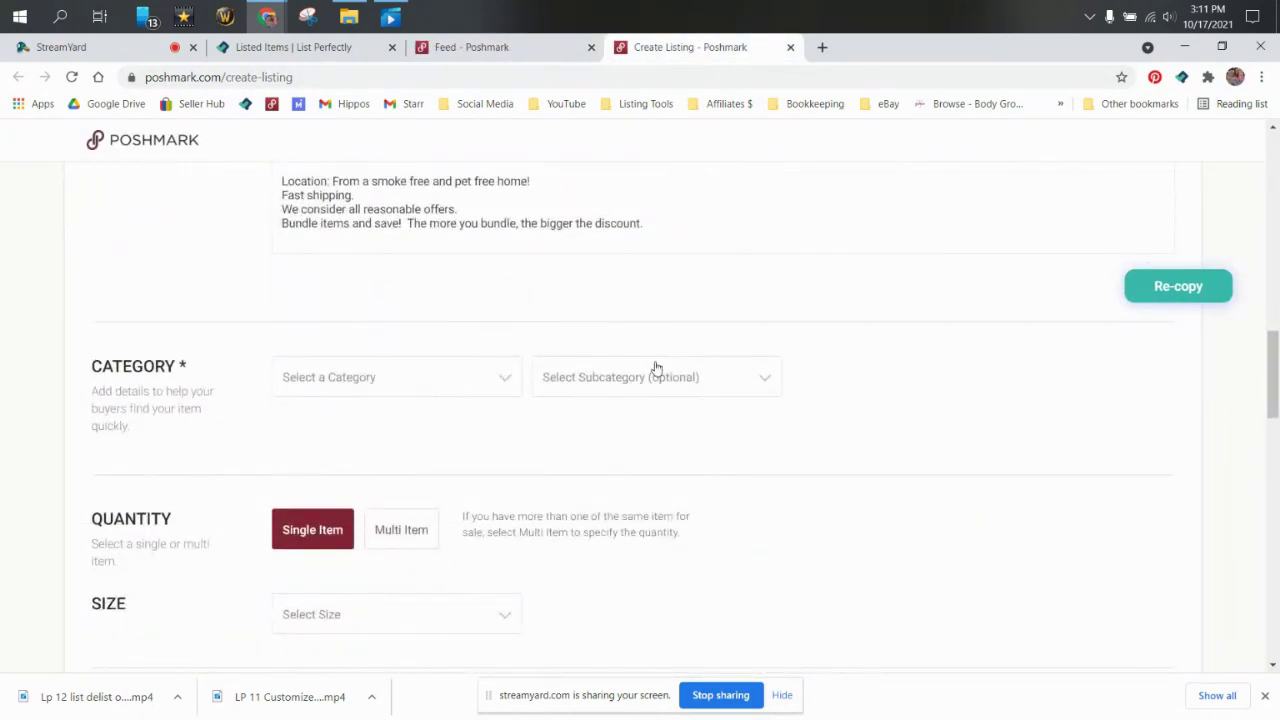
left_click(397, 392)
left_click(397, 478)
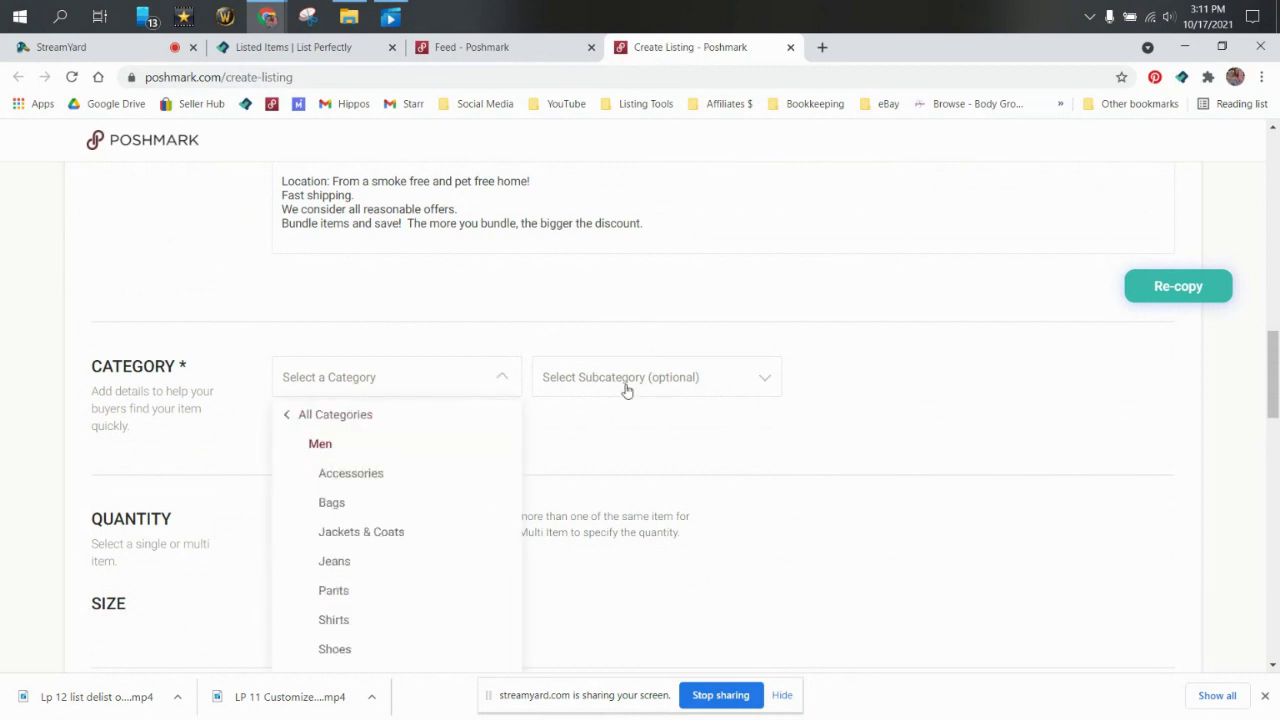
left_click(627, 390)
left_click(446, 381)
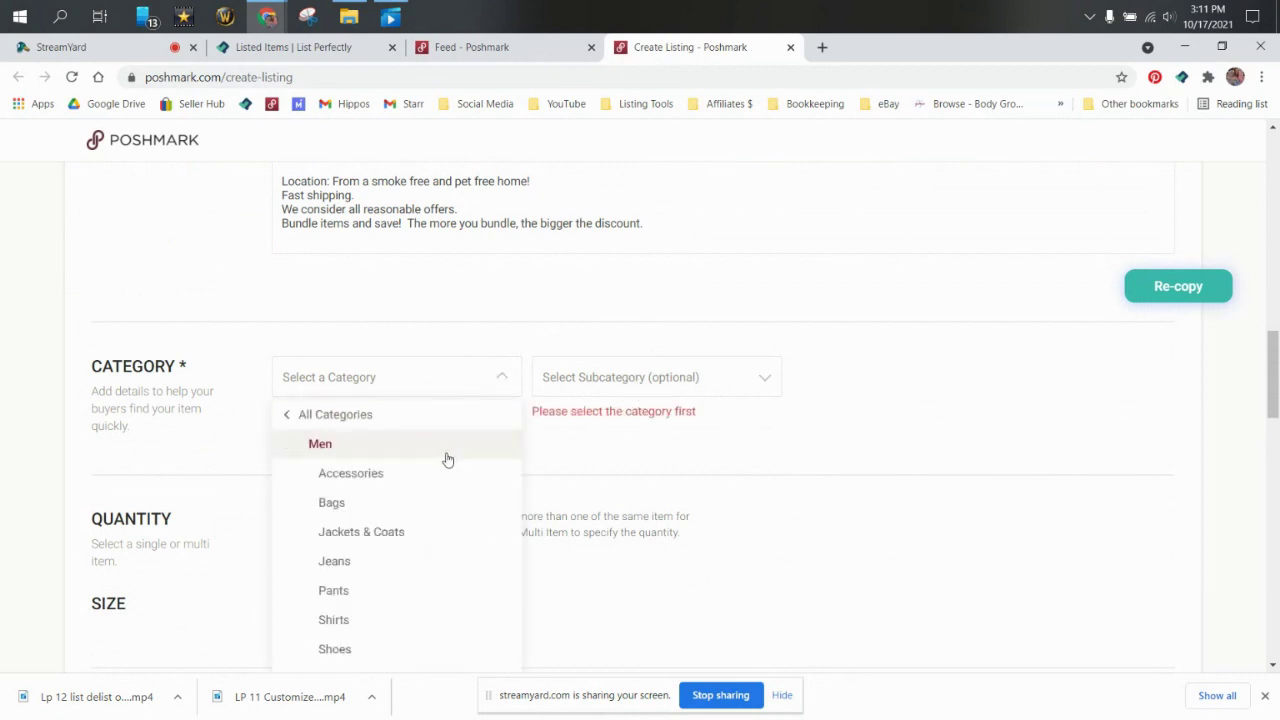
left_click(447, 459)
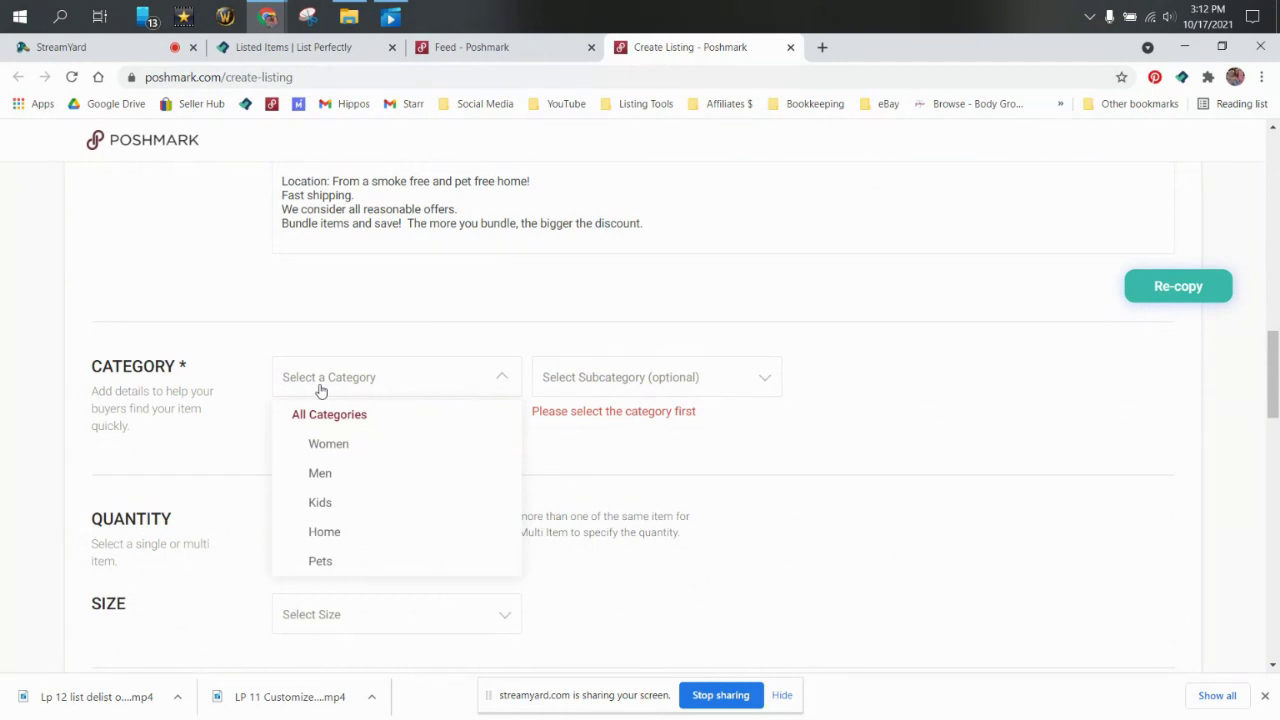
left_click(340, 476)
left_click(368, 480)
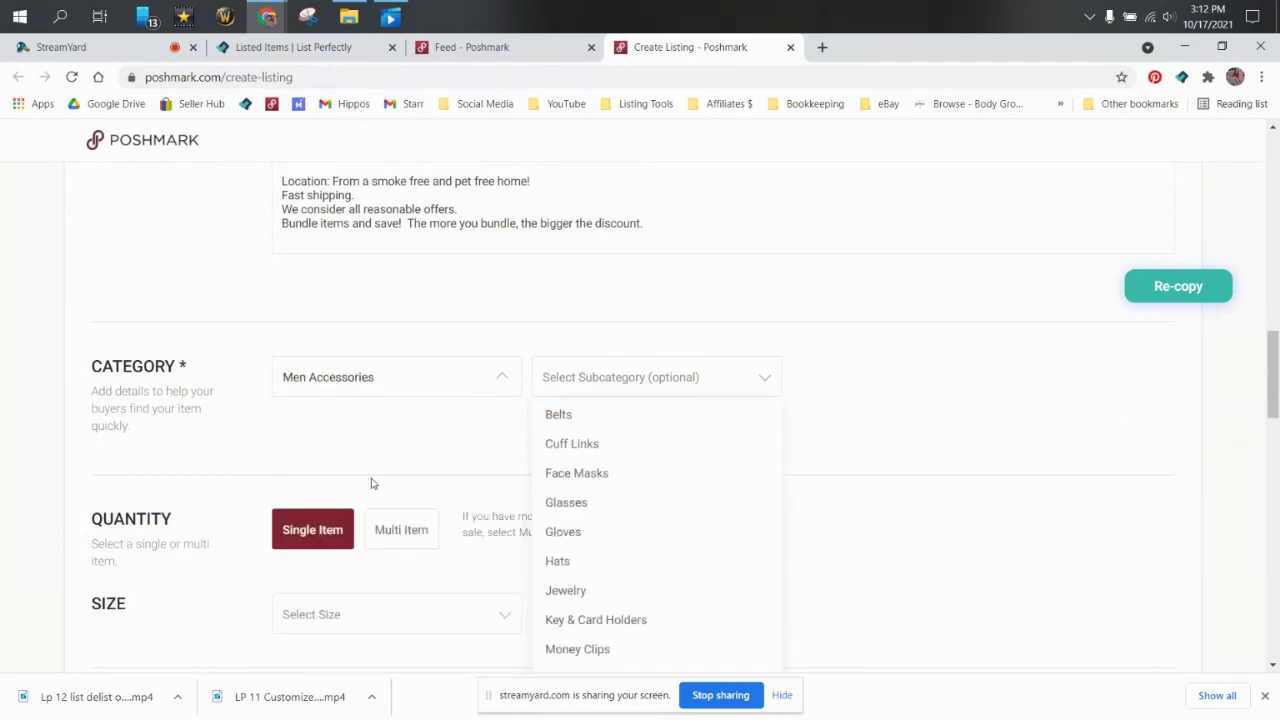
Set the Tasso Elba tie's subcategory to Ties and choose its size
left_click(588, 386)
scroll(588, 386, "down", 2)
left_click(607, 213)
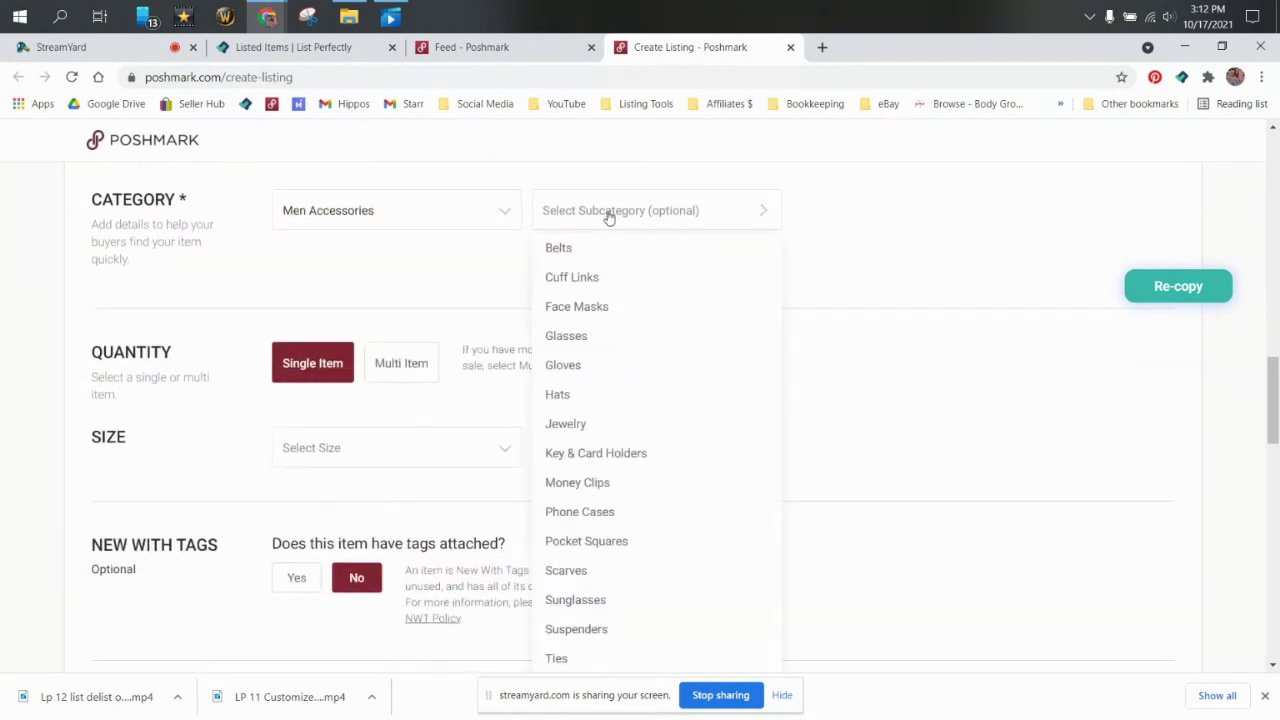
left_click(627, 660)
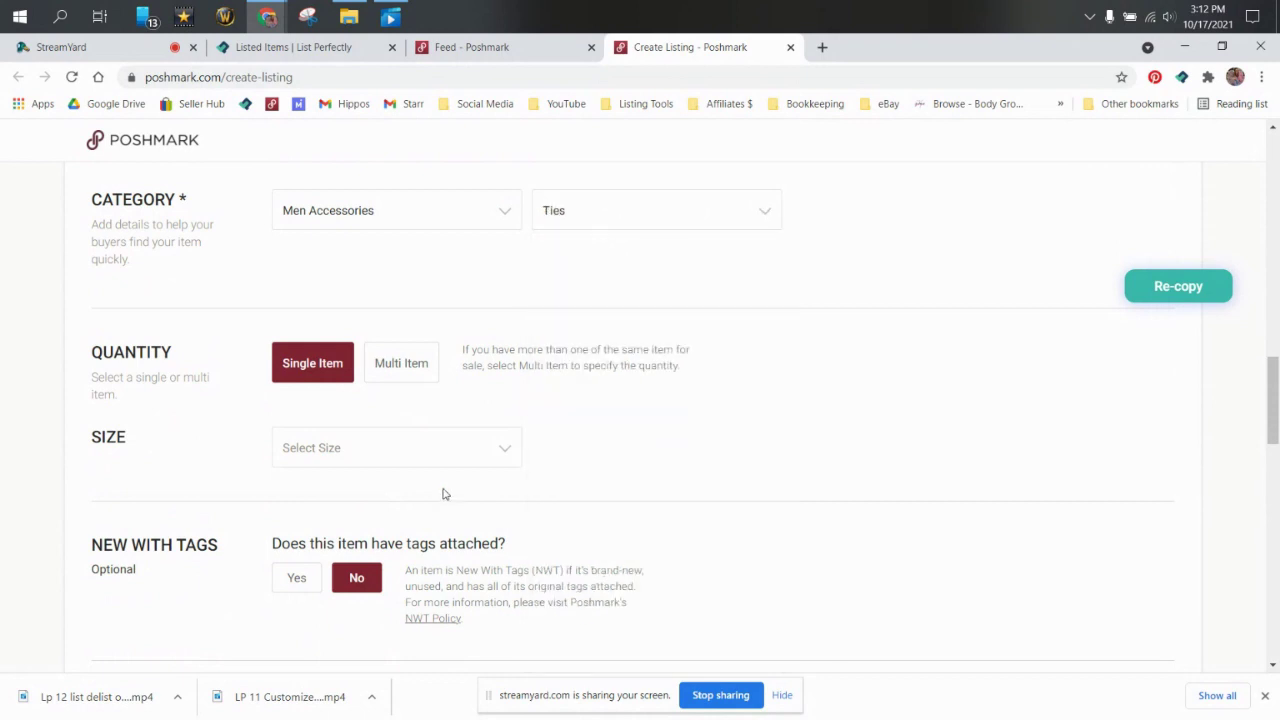
left_click(451, 448)
left_click(337, 334)
Fill in the required original price of the Tasso Elba tie as 0
scroll(336, 342, "down", 5)
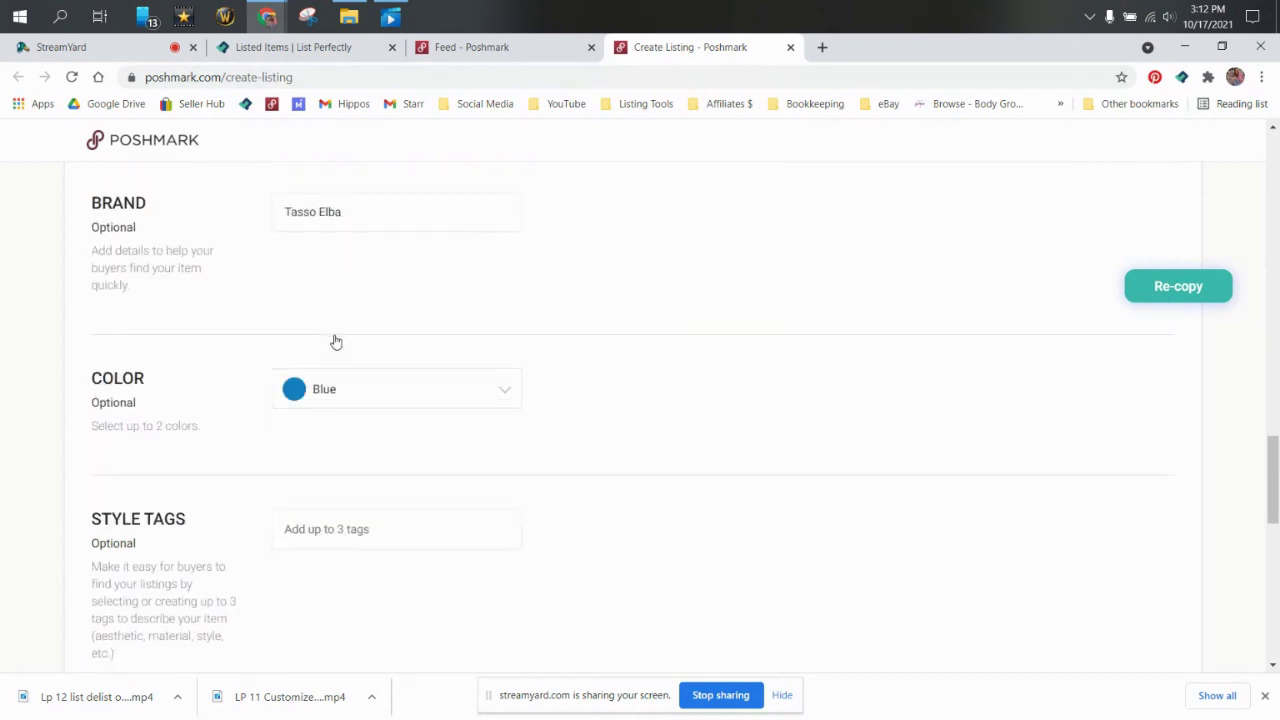
scroll(336, 342, "down", 10)
left_click(1147, 493)
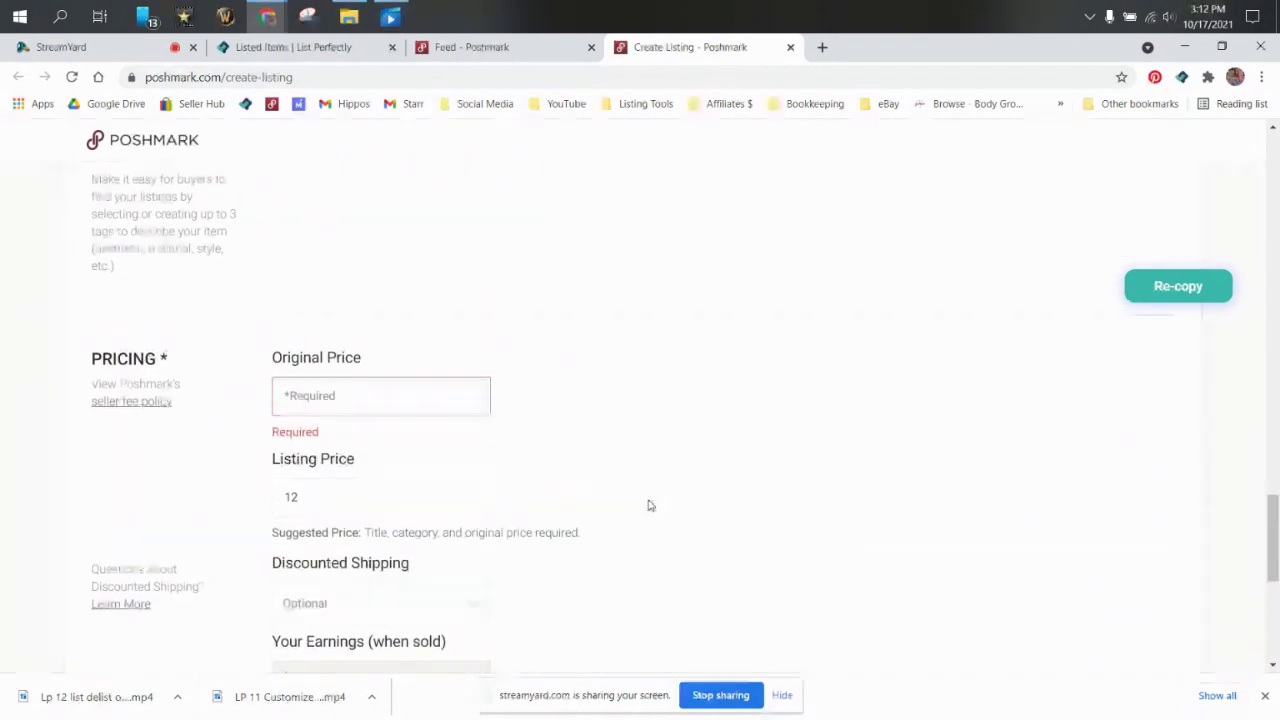
left_click(340, 385)
type("8")
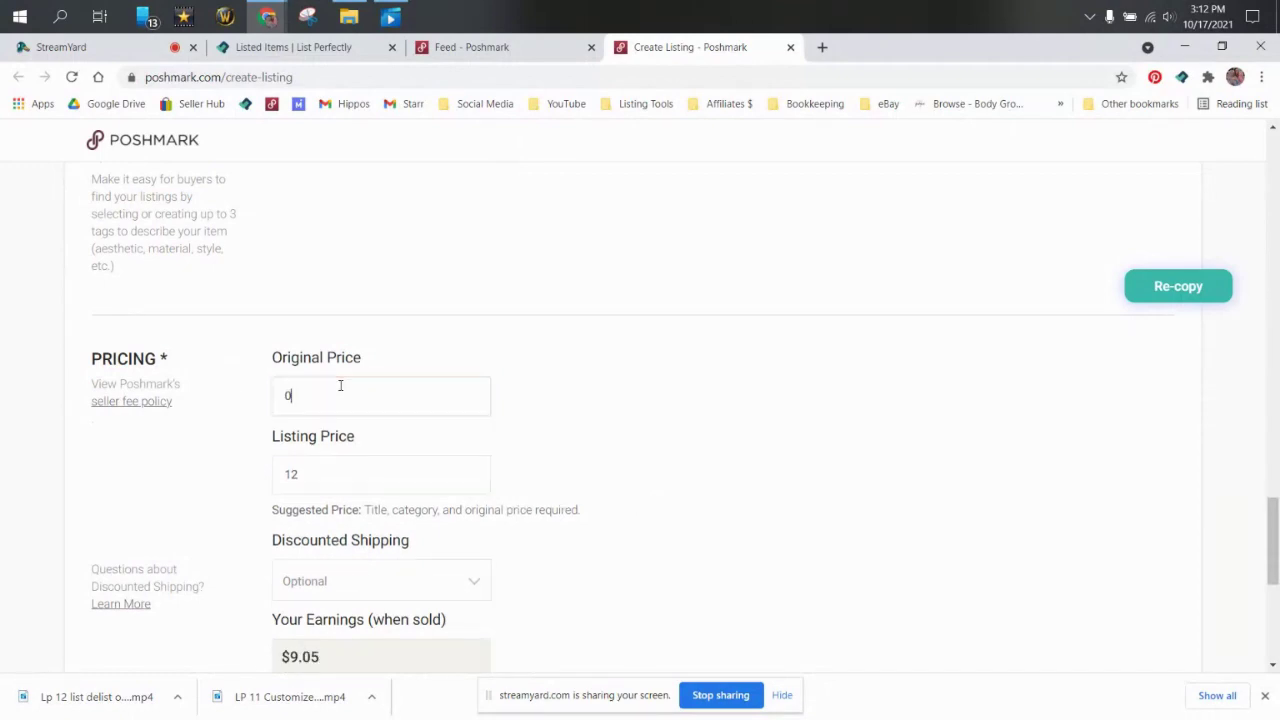
Continue to the sharing options for the Tasso Elba tie and publish the listing on Poshmark
scroll(400, 360, "down", 5)
left_click(1122, 485)
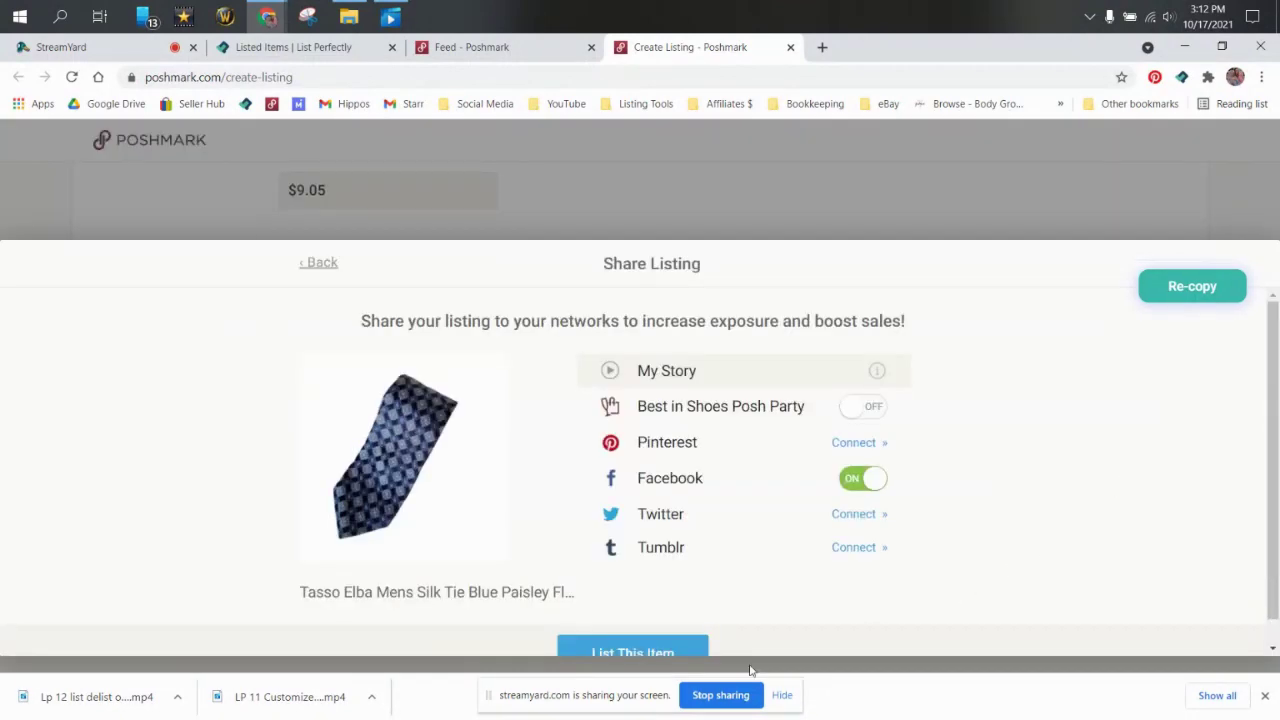
scroll(723, 597, "down", 1)
left_click(645, 628)
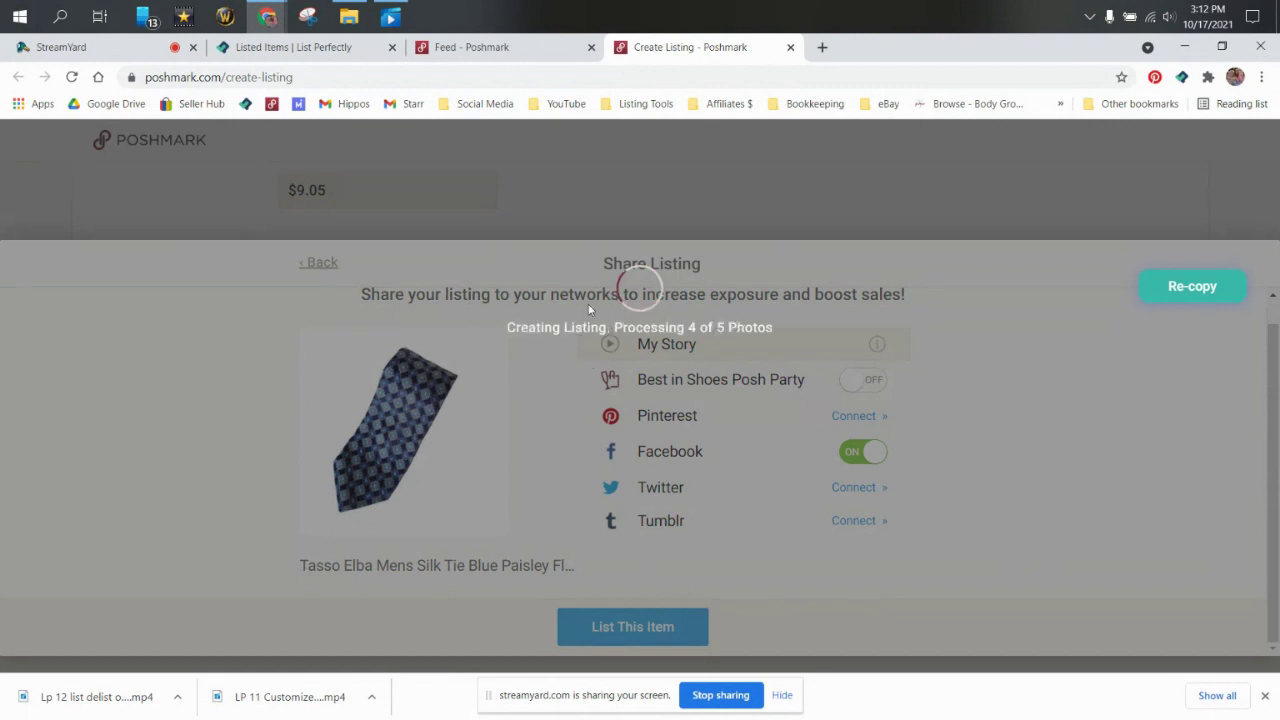